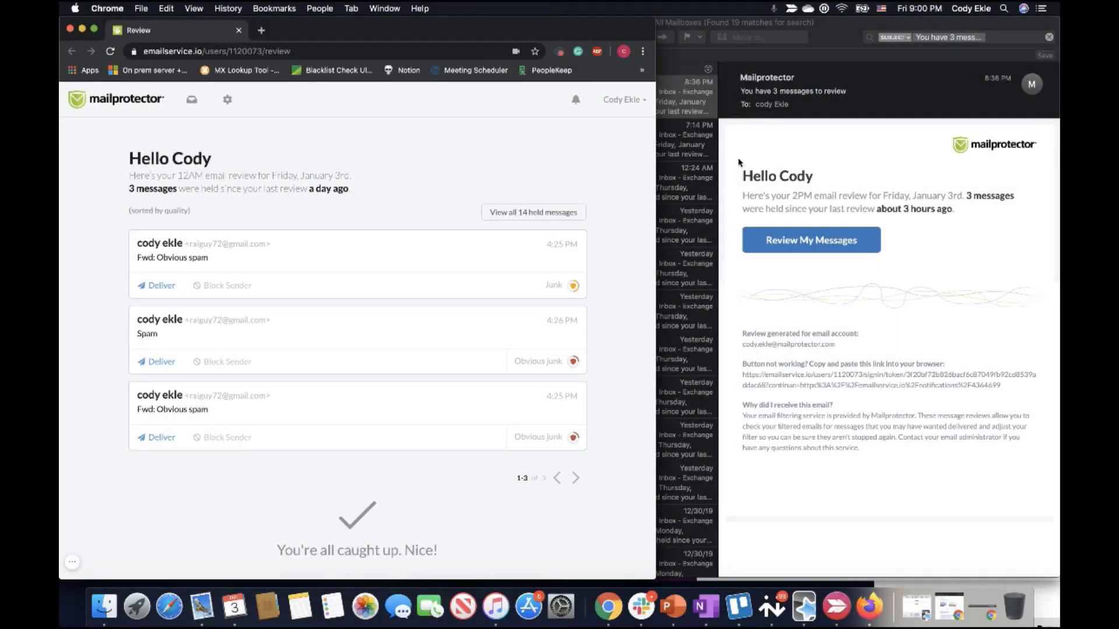
# Bring the Apple Mail window with the Mailprotector review digest to the front
pyautogui.click(838, 164)
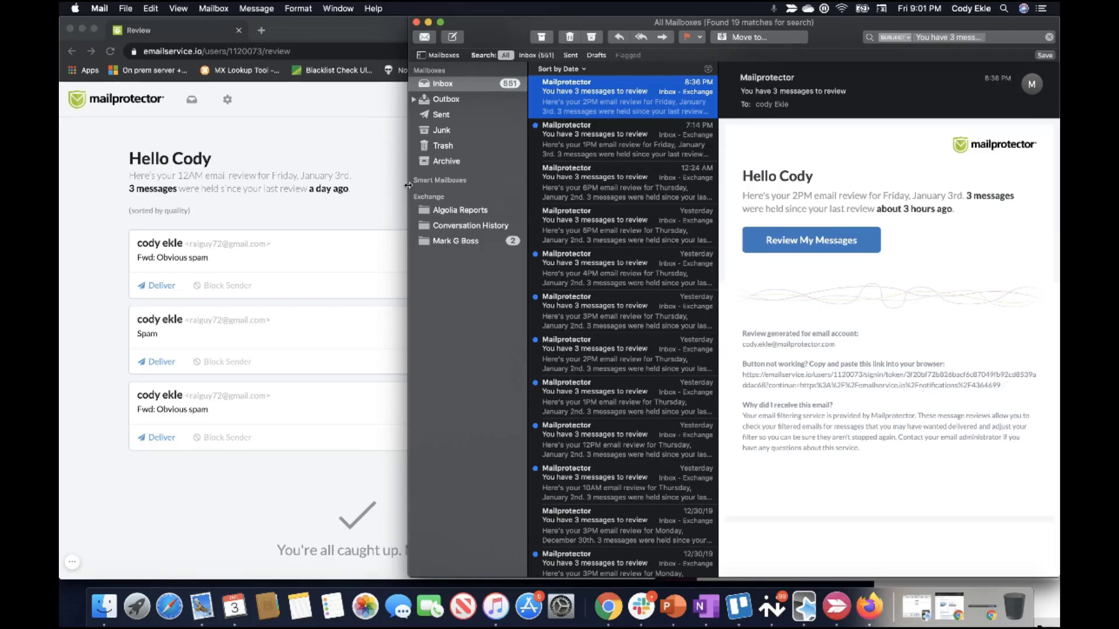
# Open the digest's Review My Messages link in a new Chrome tab
pyautogui.click(800, 243)
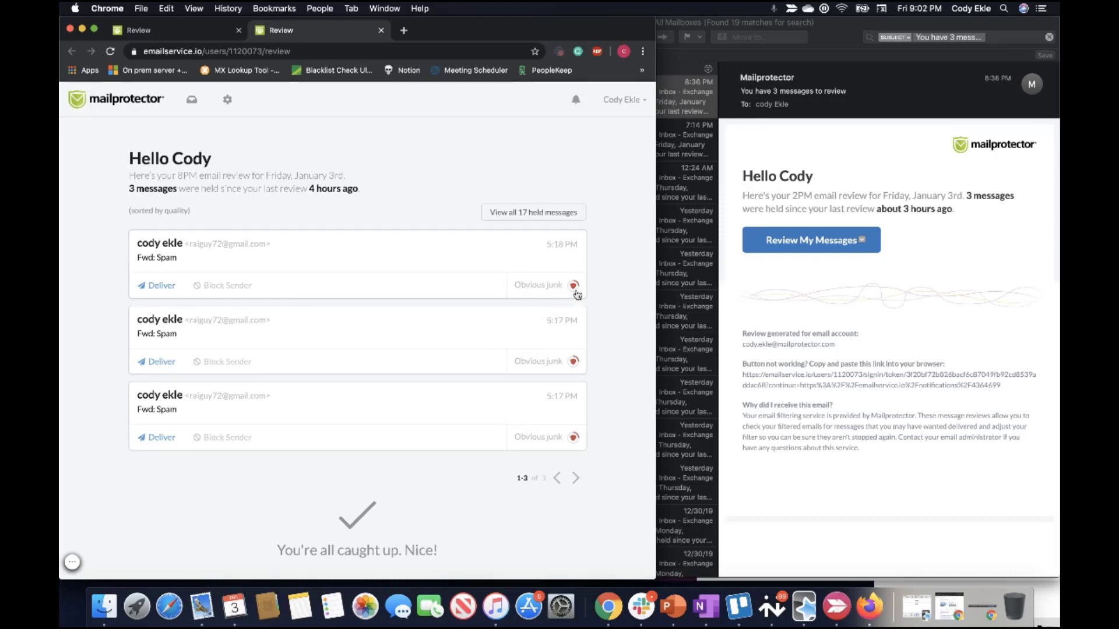
# Deliver the first held Fwd: Spam message, declining to always allow its sender
pyautogui.moveTo(574, 292)
pyautogui.click(163, 286)
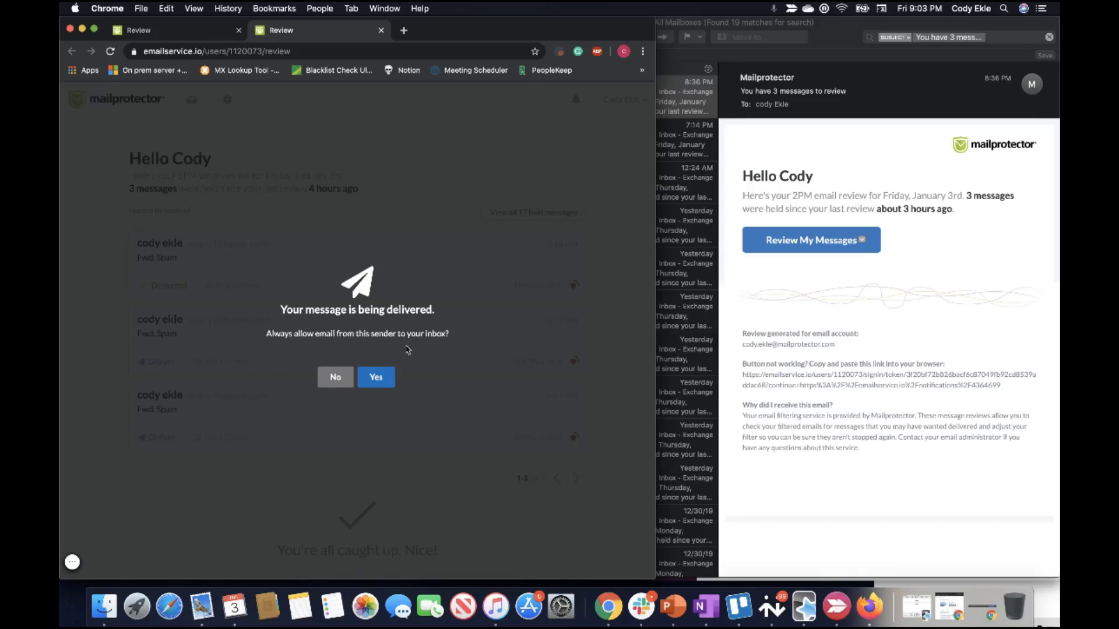
pyautogui.click(334, 378)
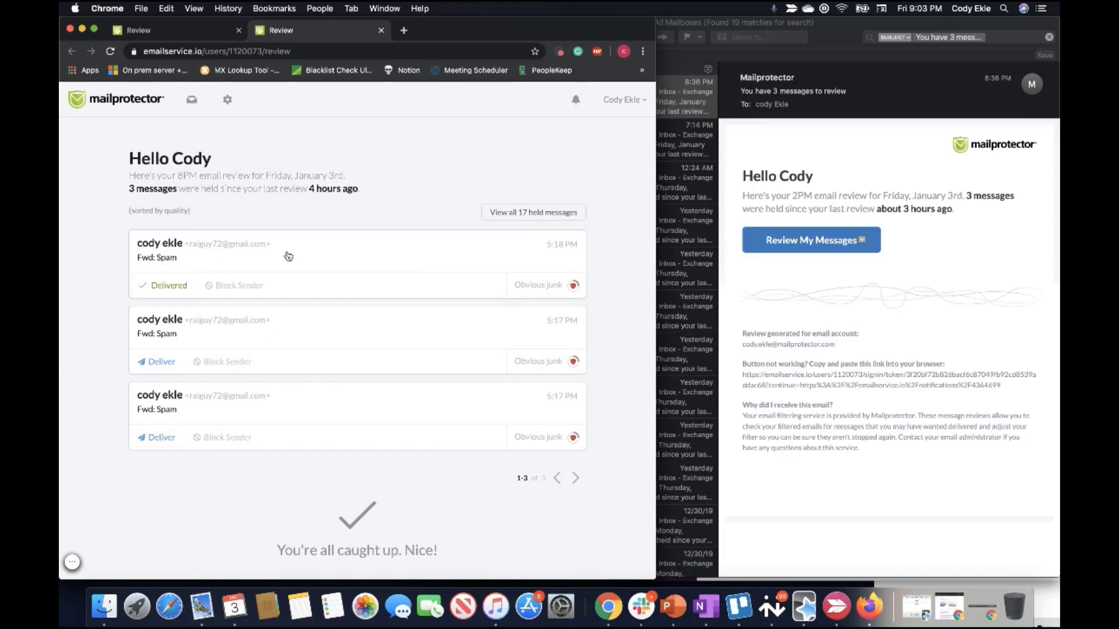
pyautogui.scroll(-5, 345, 292)
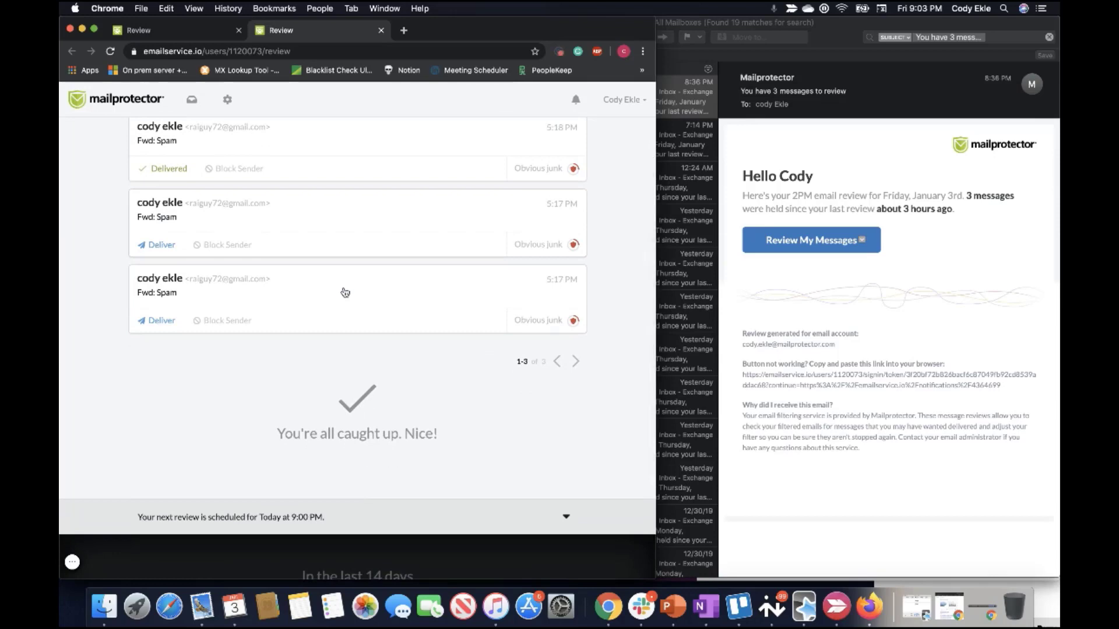
pyautogui.scroll(-2, 345, 292)
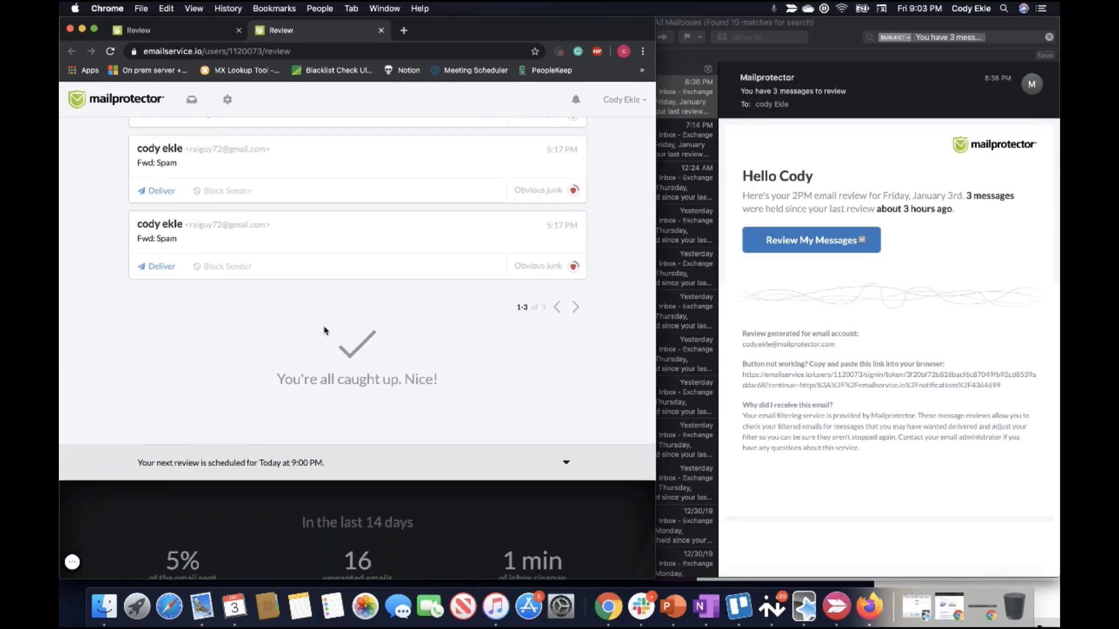
pyautogui.scroll(7, 324, 331)
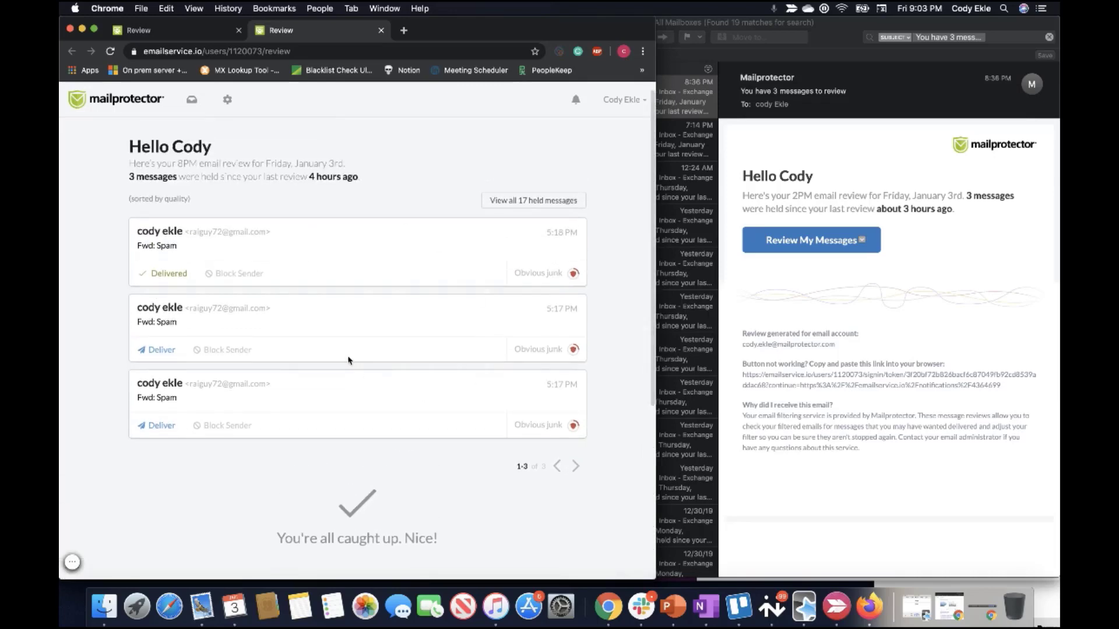
pyautogui.scroll(-5, 450, 510)
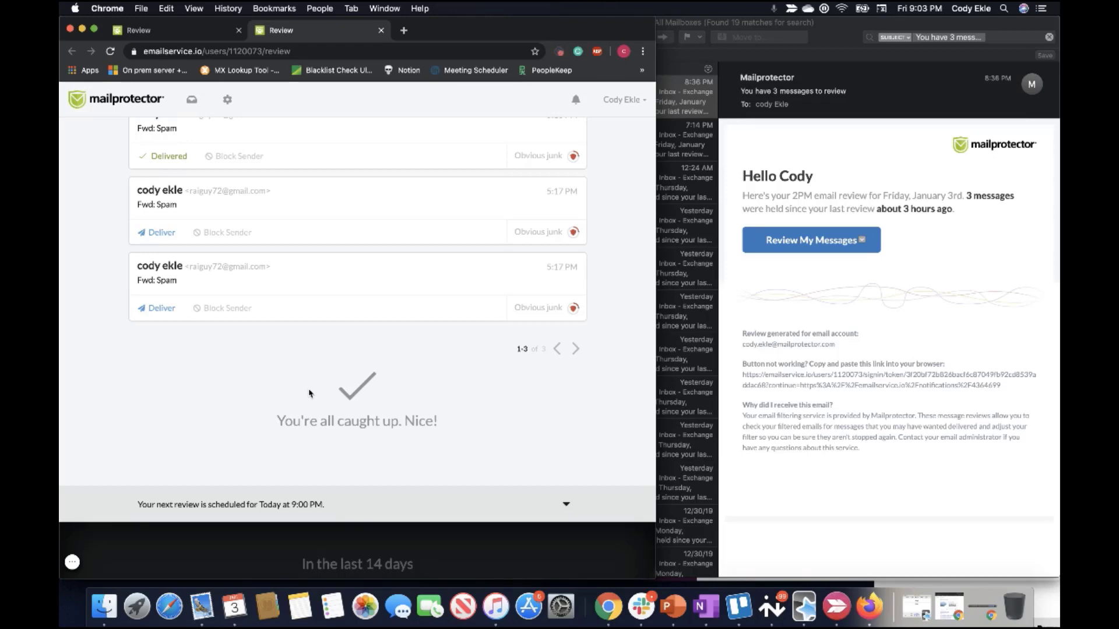
pyautogui.scroll(-5, 396, 401)
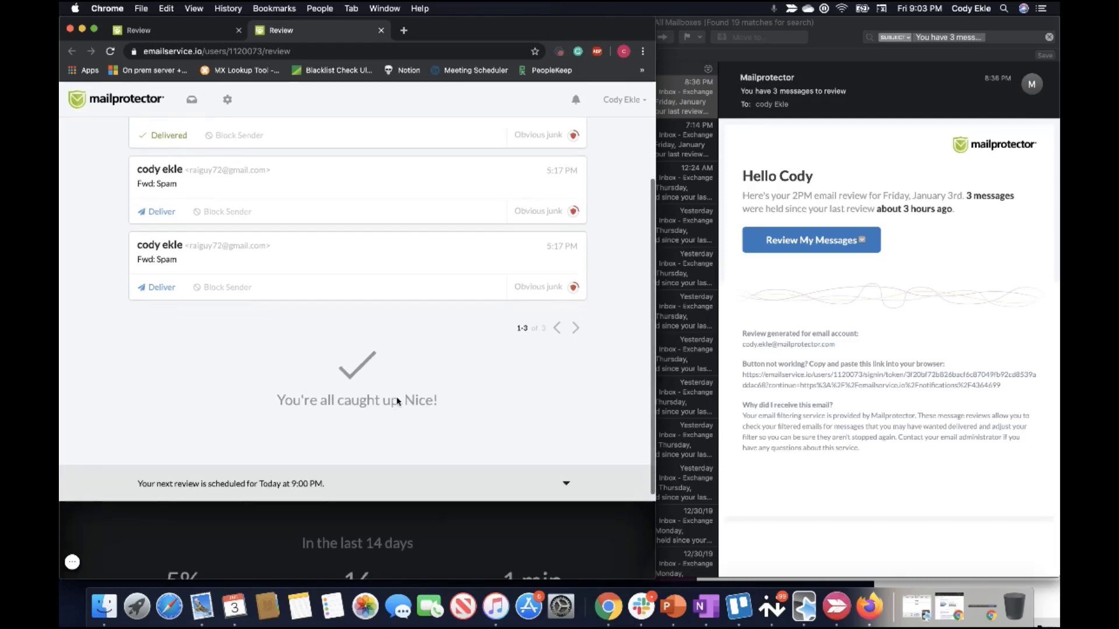
pyautogui.scroll(-1, 397, 401)
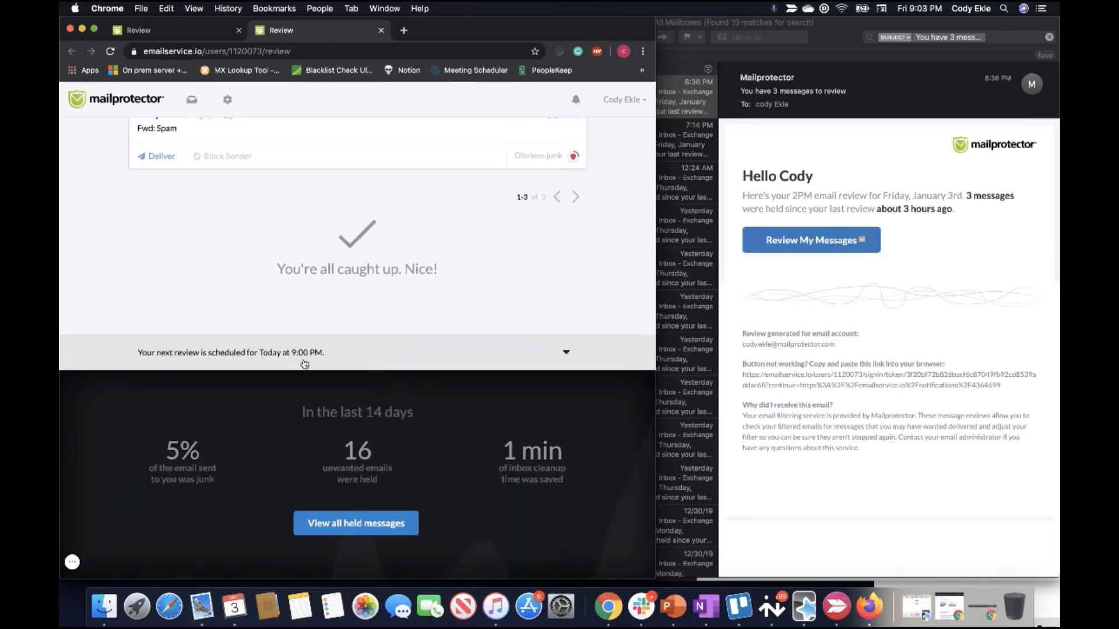
# Keep the review notification interval at 1 hour and start notifications at 9:00 am
pyautogui.click(566, 353)
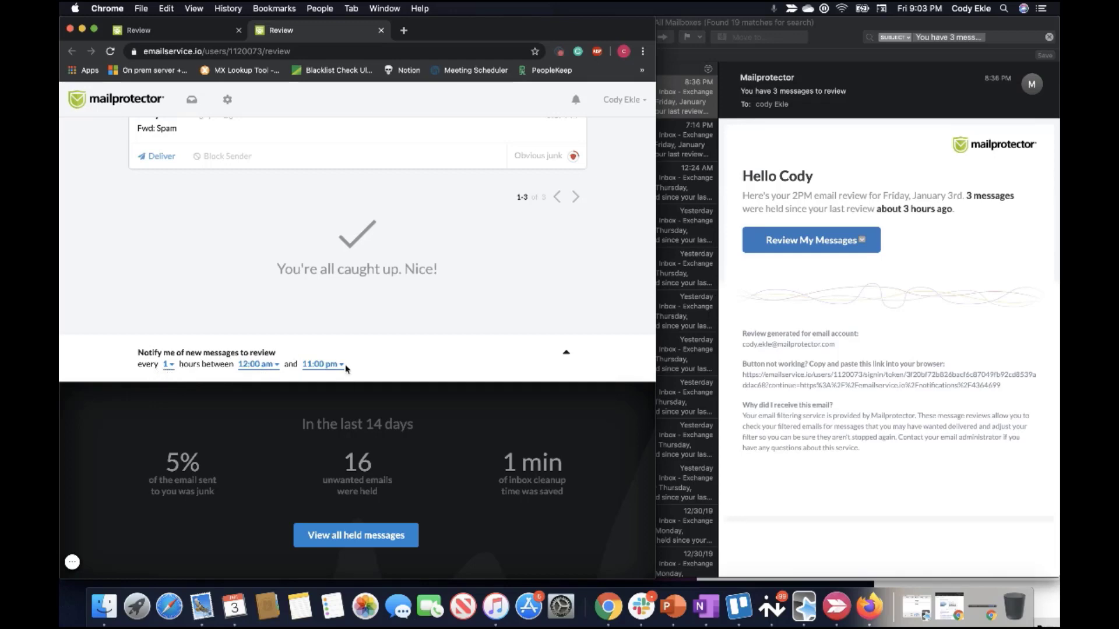
pyautogui.click(169, 365)
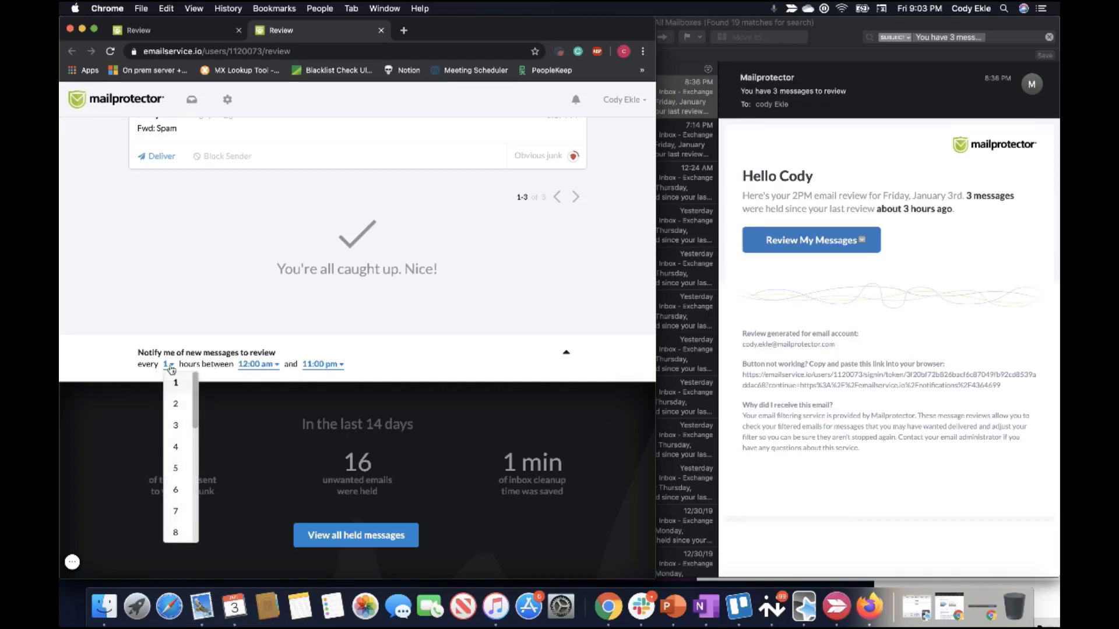
pyautogui.scroll(-8, 184, 447)
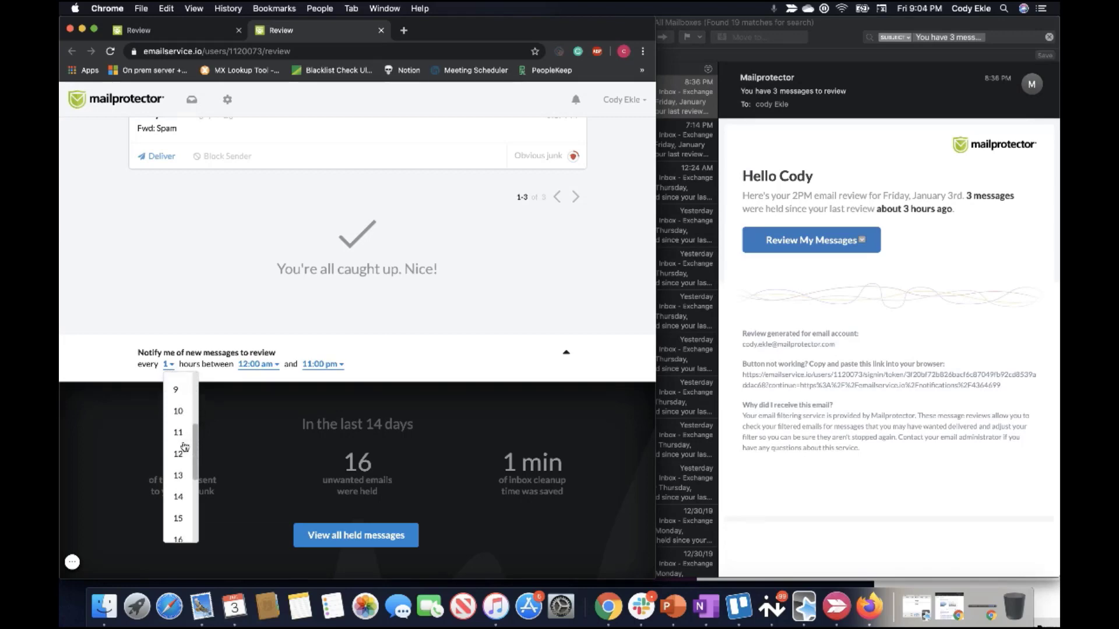
pyautogui.click(267, 341)
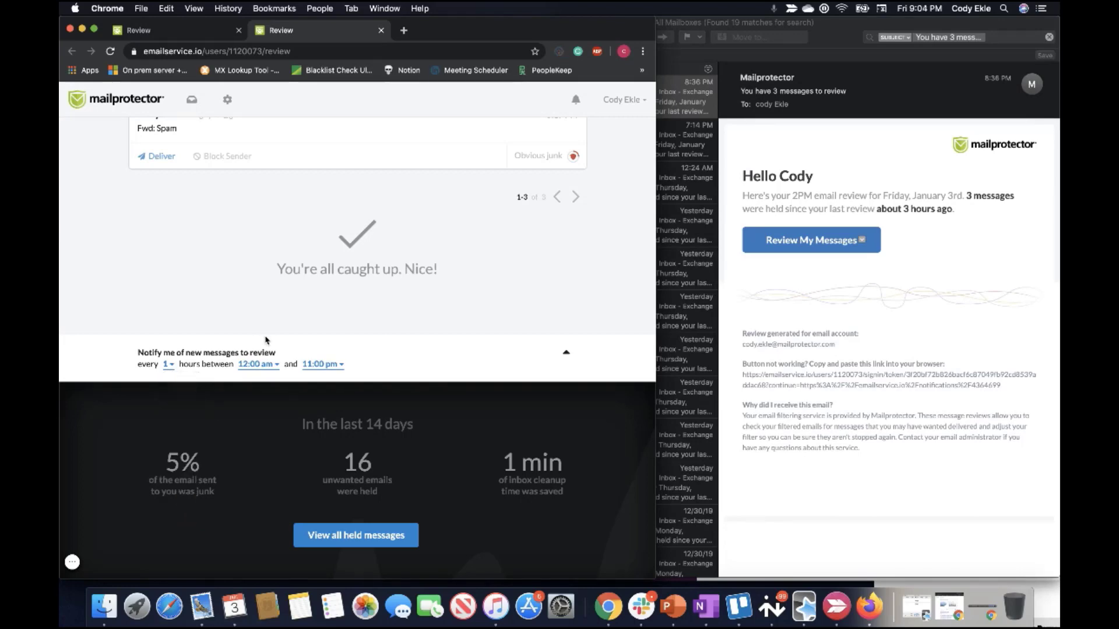
pyautogui.click(255, 366)
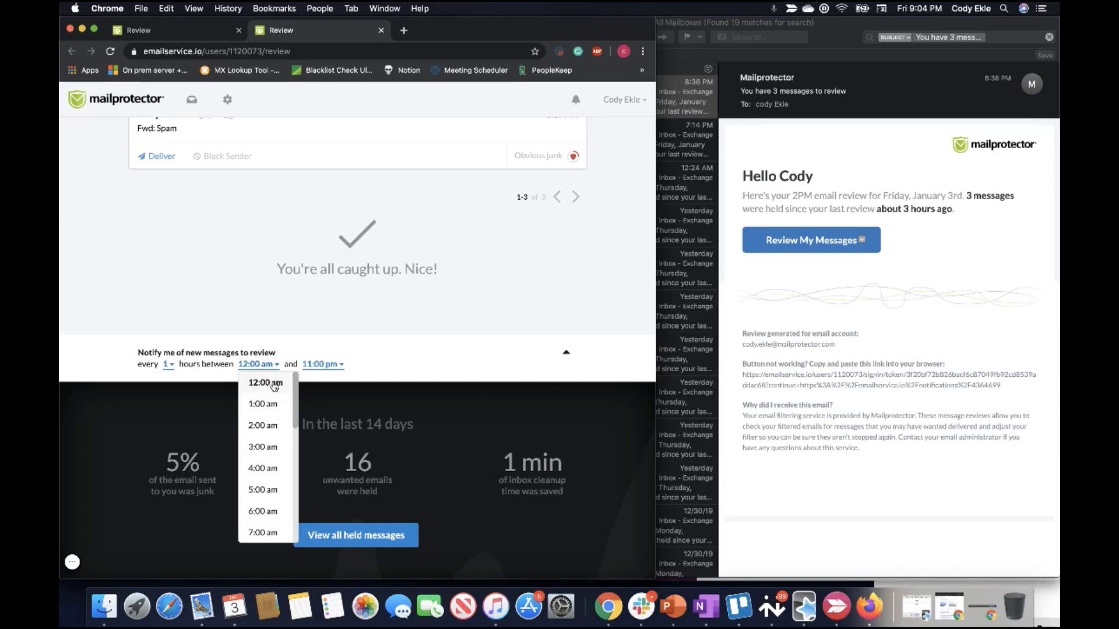
pyautogui.scroll(-3, 269, 390)
pyautogui.scroll(-5, 269, 408)
pyautogui.scroll(4, 269, 407)
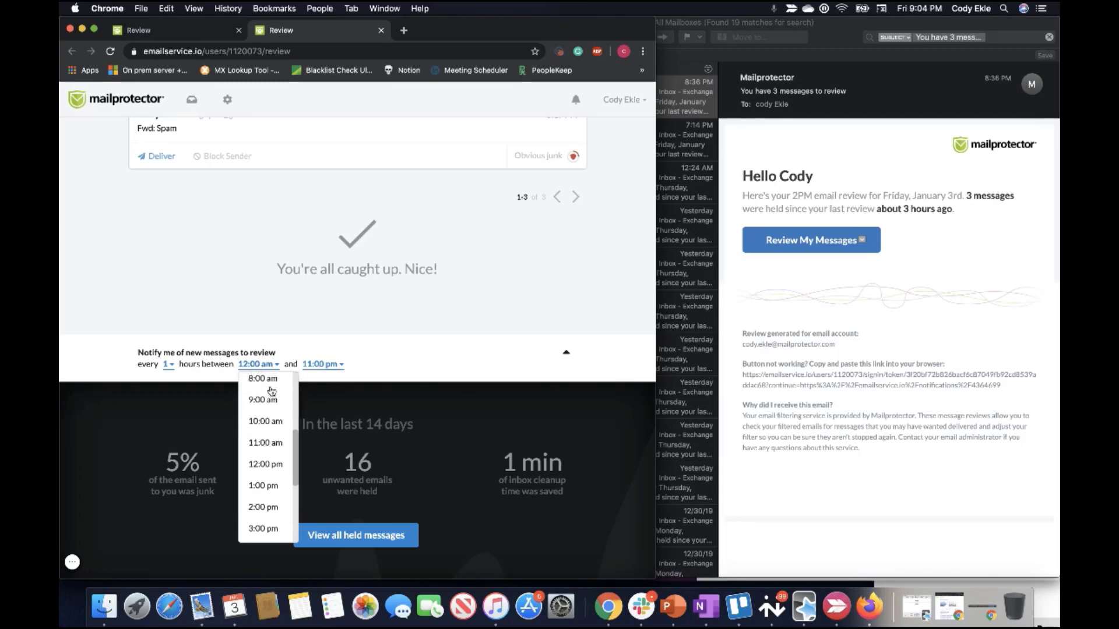
pyautogui.click(269, 402)
# End review notifications at 5:00 pm and collapse the schedule bar
pyautogui.click(322, 365)
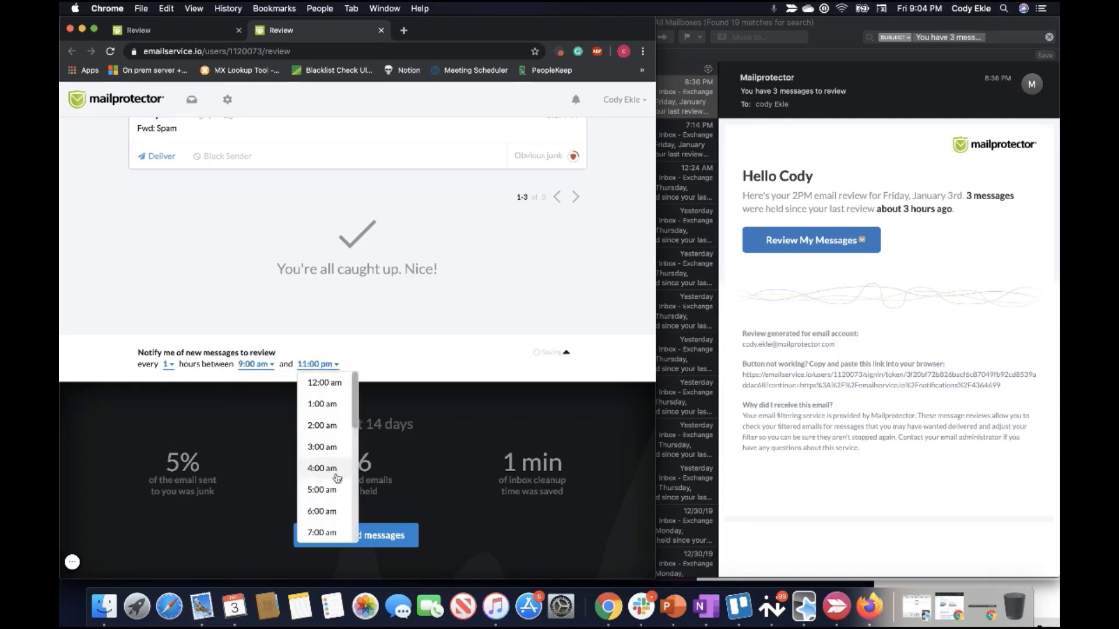
pyautogui.scroll(-4, 336, 481)
pyautogui.scroll(-4, 338, 481)
pyautogui.scroll(5, 329, 443)
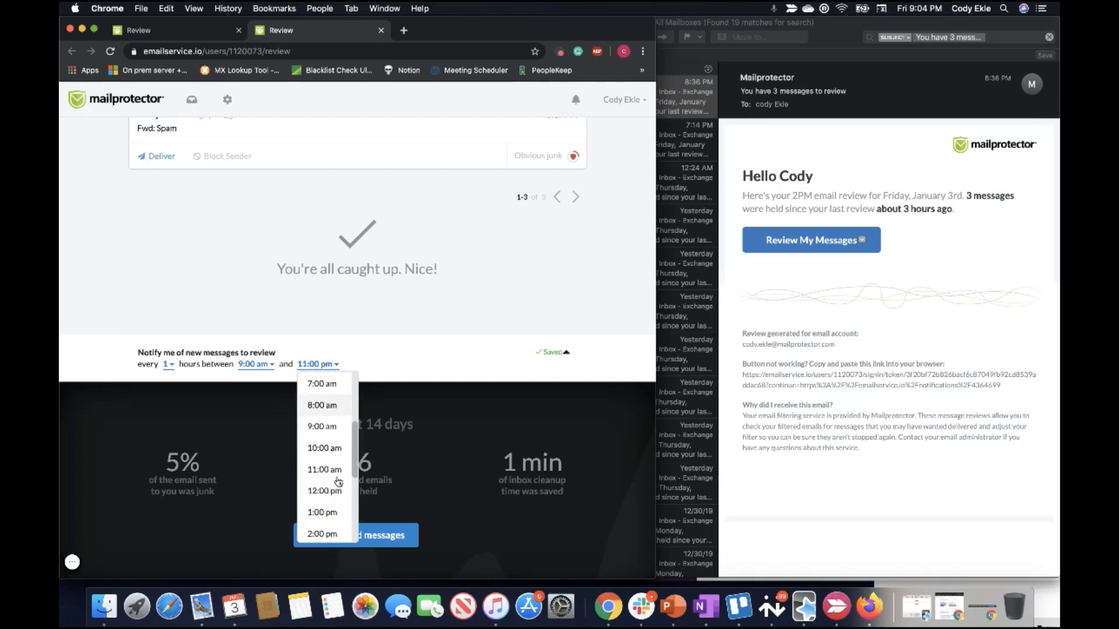
pyautogui.scroll(-5, 327, 507)
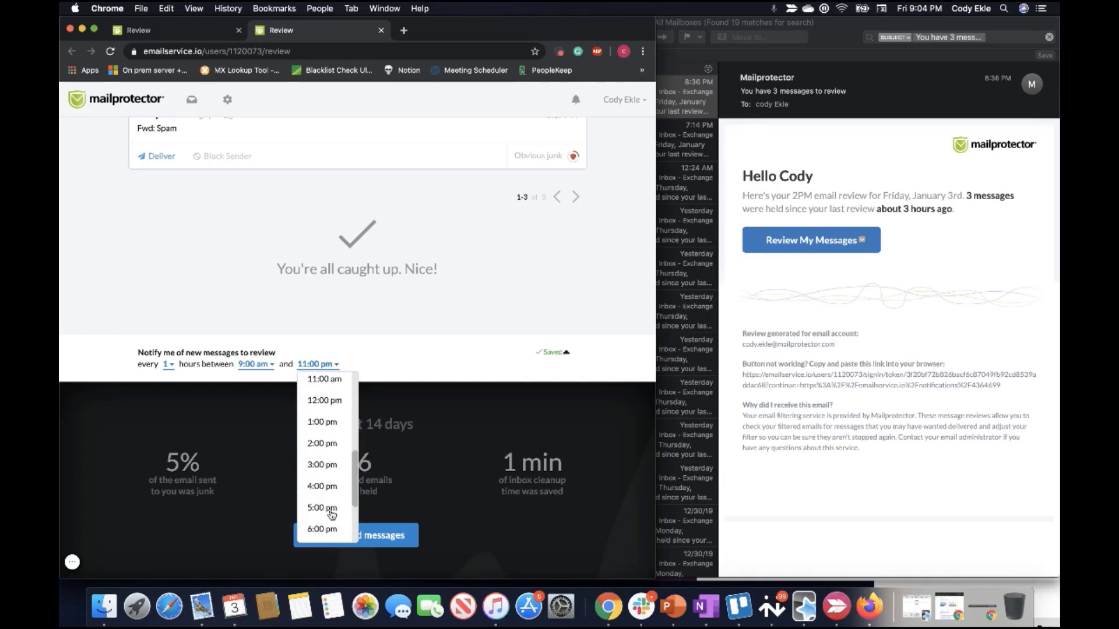
pyautogui.click(329, 490)
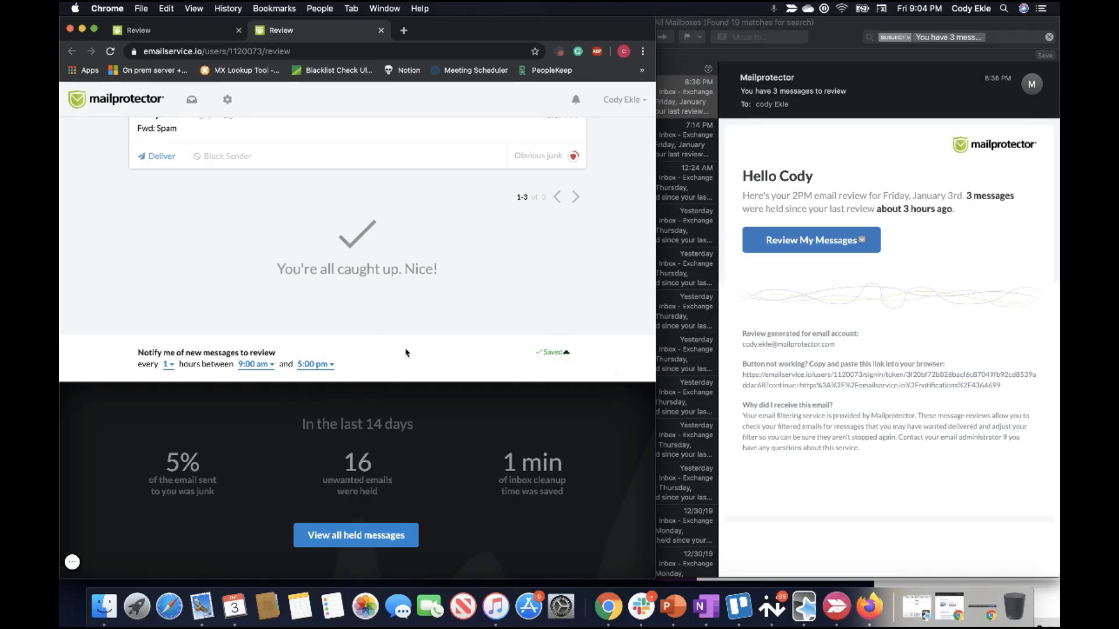
pyautogui.click(566, 353)
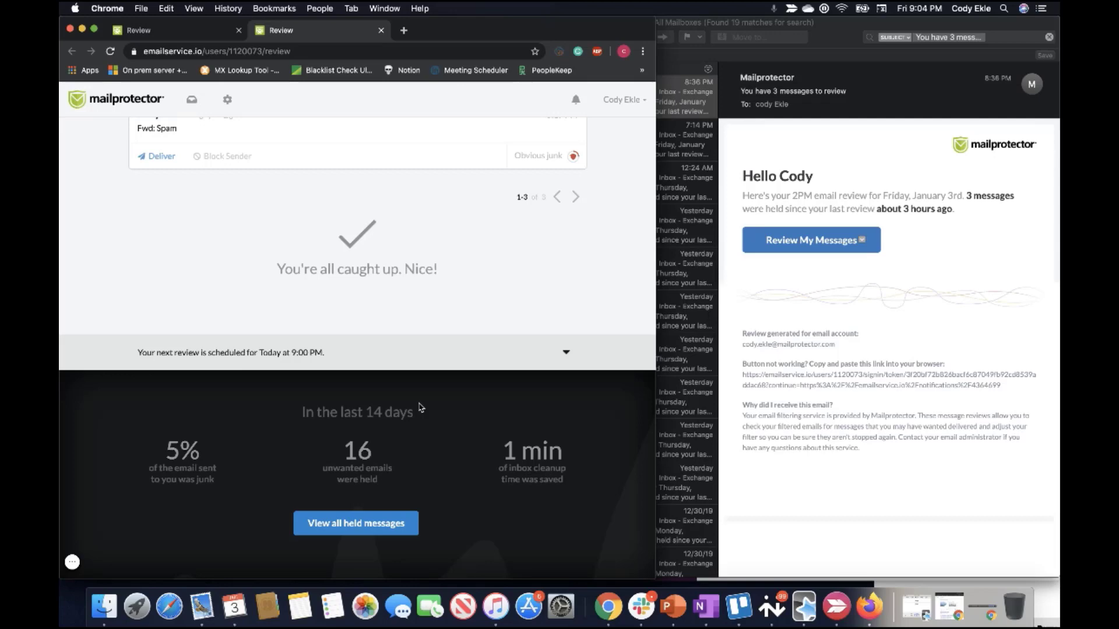
pyautogui.scroll(5, 421, 408)
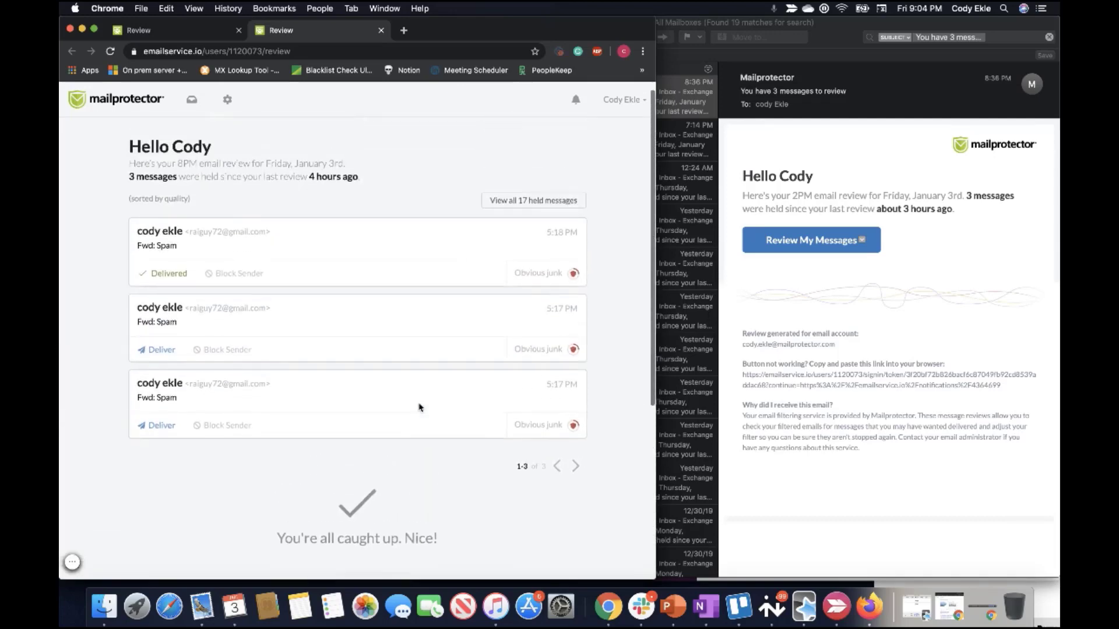
pyautogui.scroll(1, 420, 407)
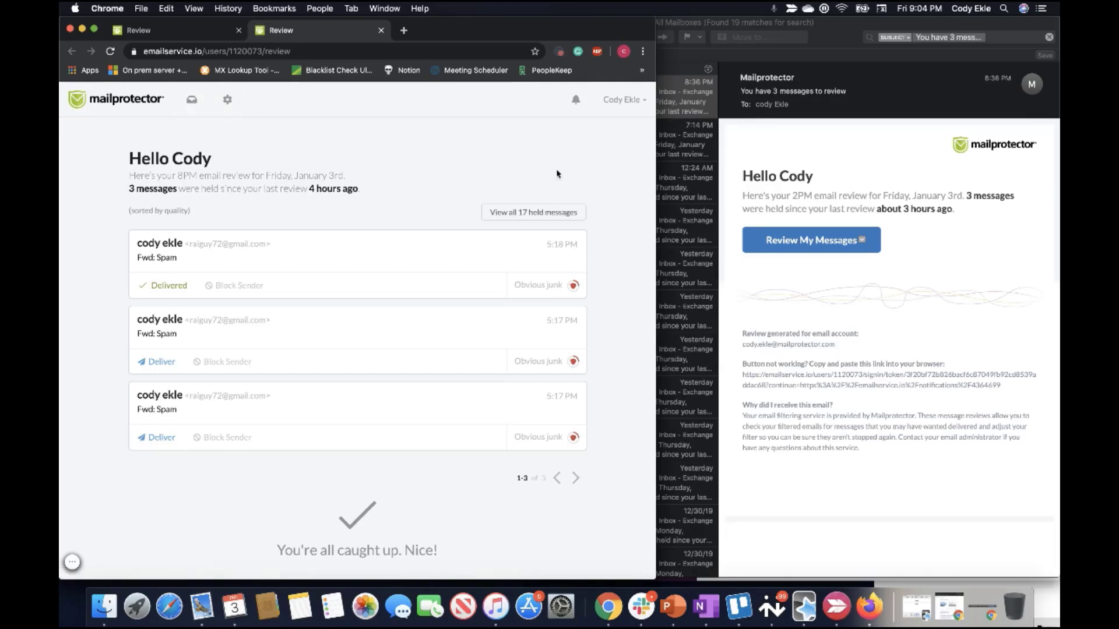
# Open the Edit profile page from the account menu
pyautogui.click(630, 104)
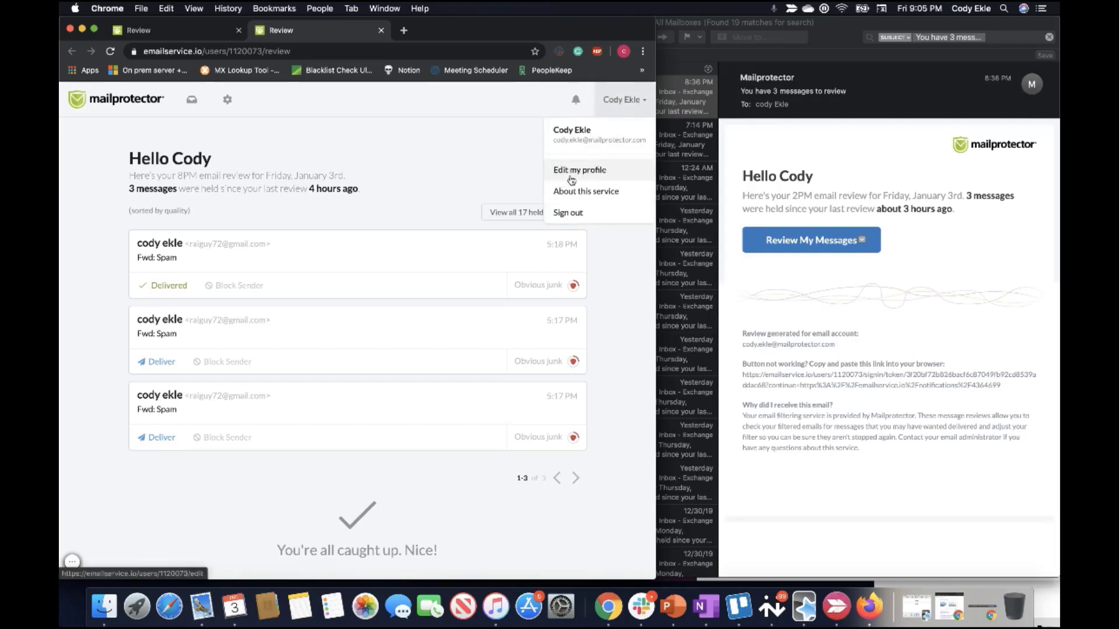
pyautogui.click(610, 173)
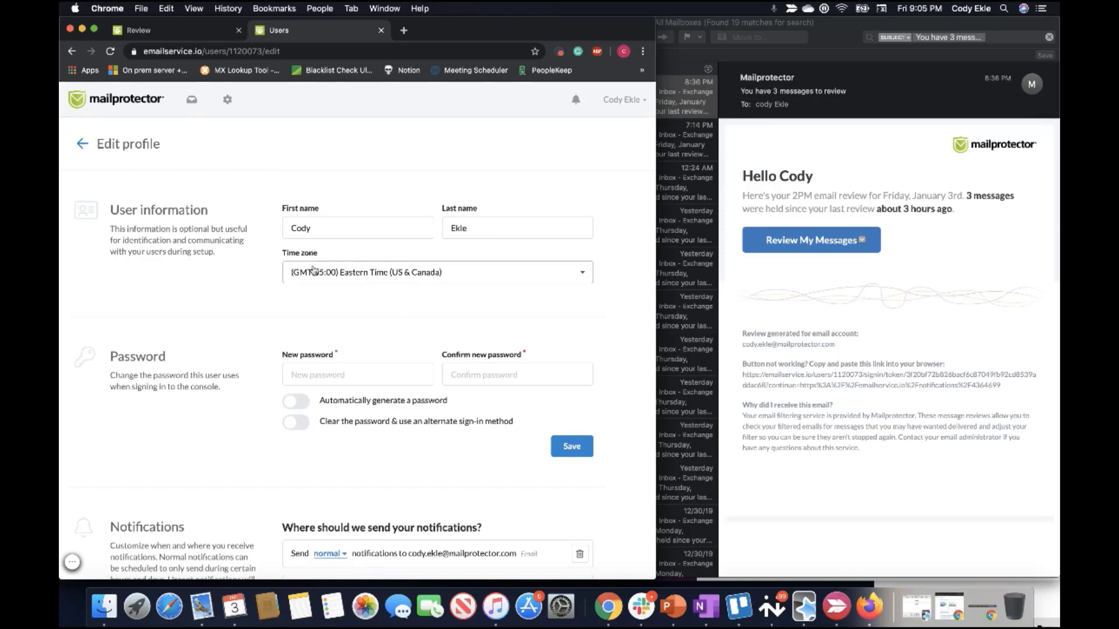
pyautogui.scroll(-5, 412, 336)
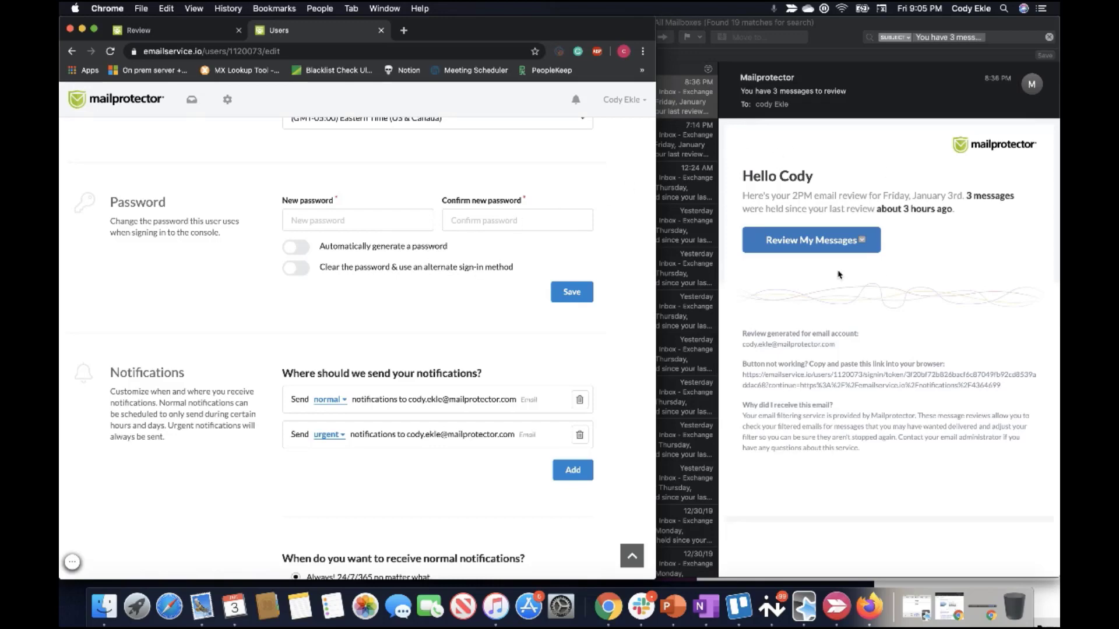
# Bring the profile page back in front of Mail and scroll to the Notifications section
pyautogui.click(840, 214)
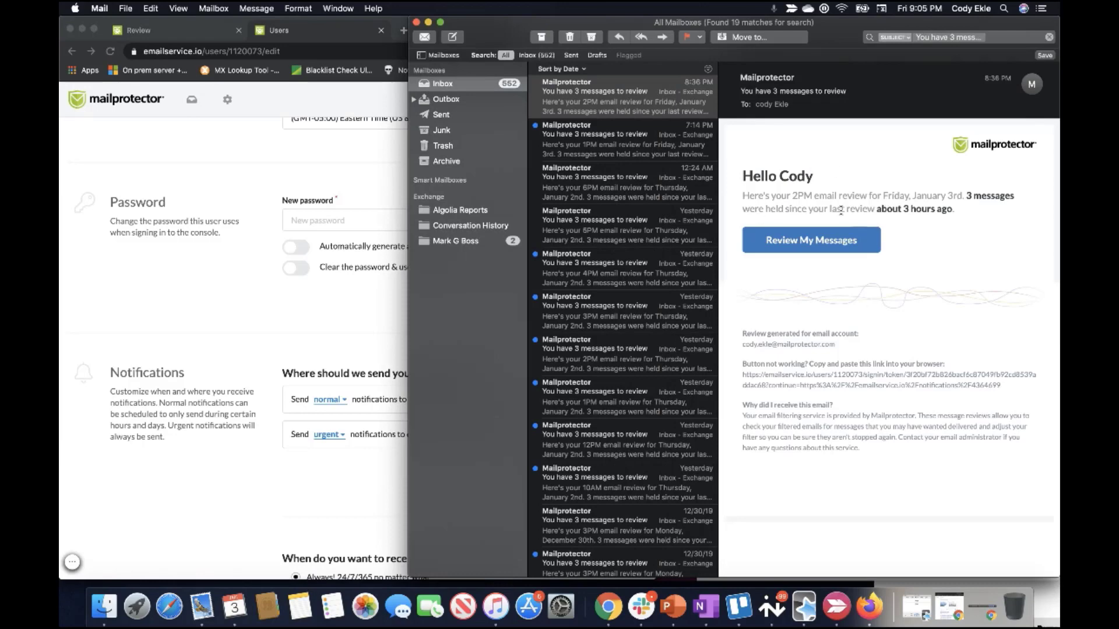
pyautogui.click(353, 169)
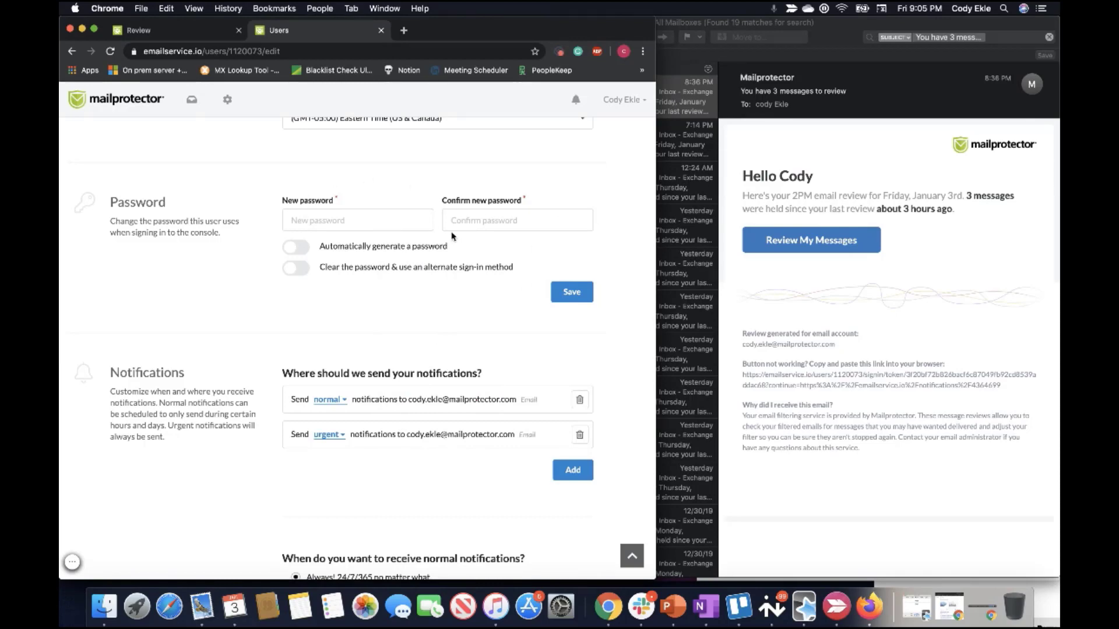
pyautogui.scroll(-5, 452, 236)
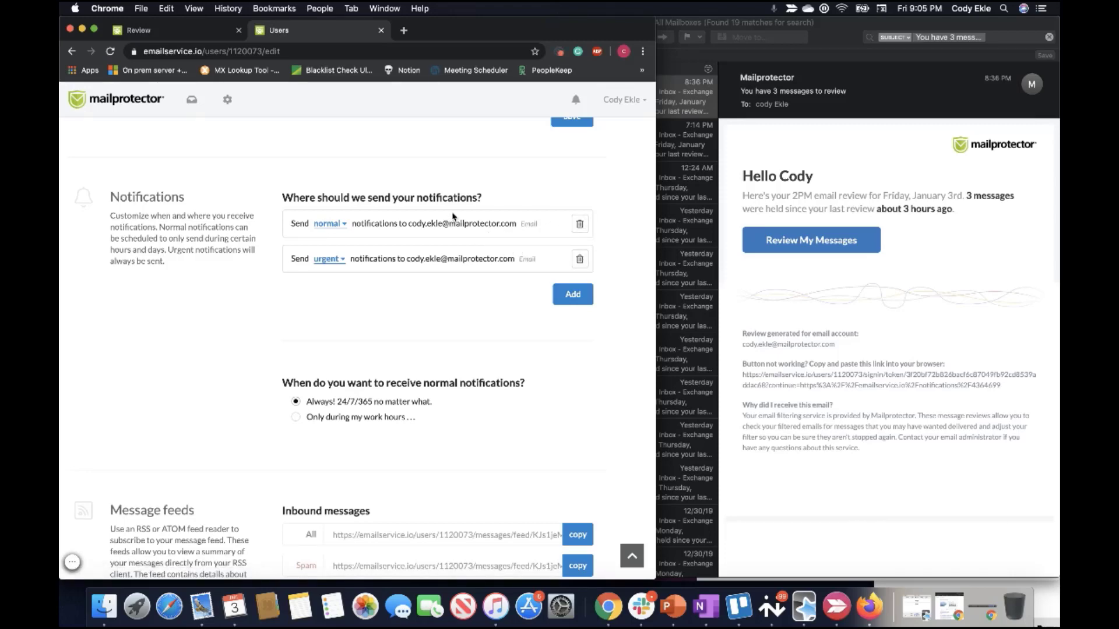
pyautogui.scroll(-3, 452, 217)
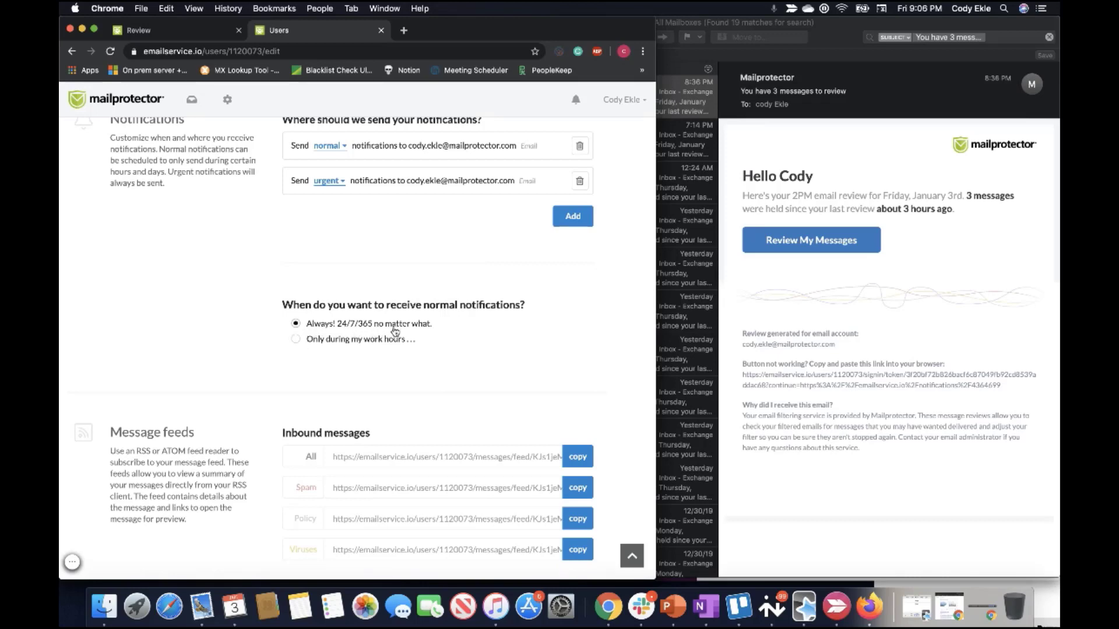
pyautogui.click(298, 343)
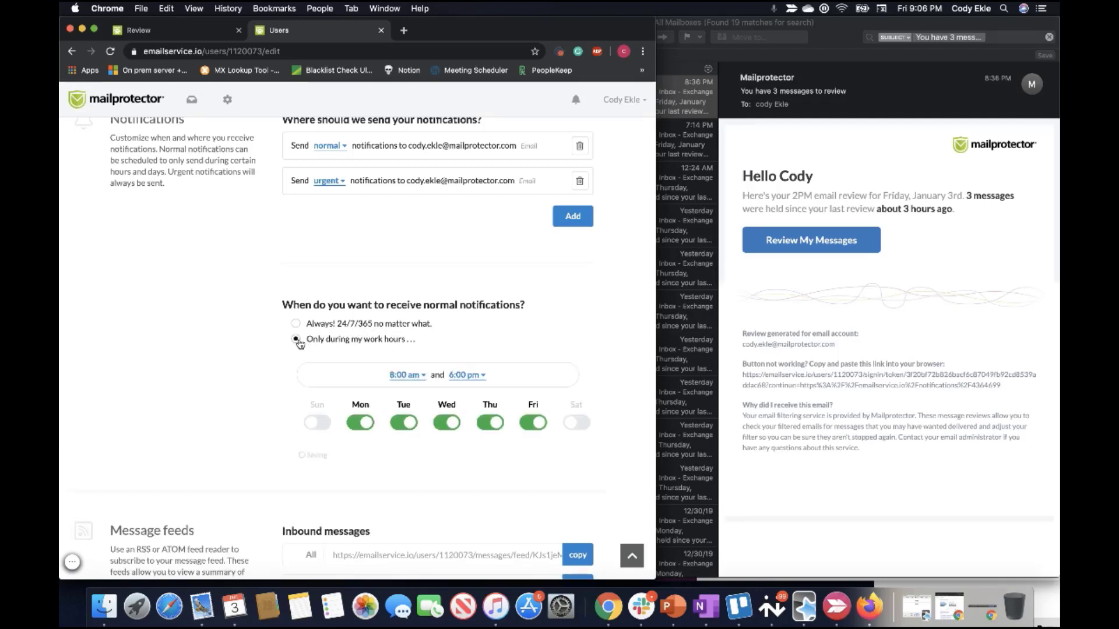
pyautogui.click(410, 429)
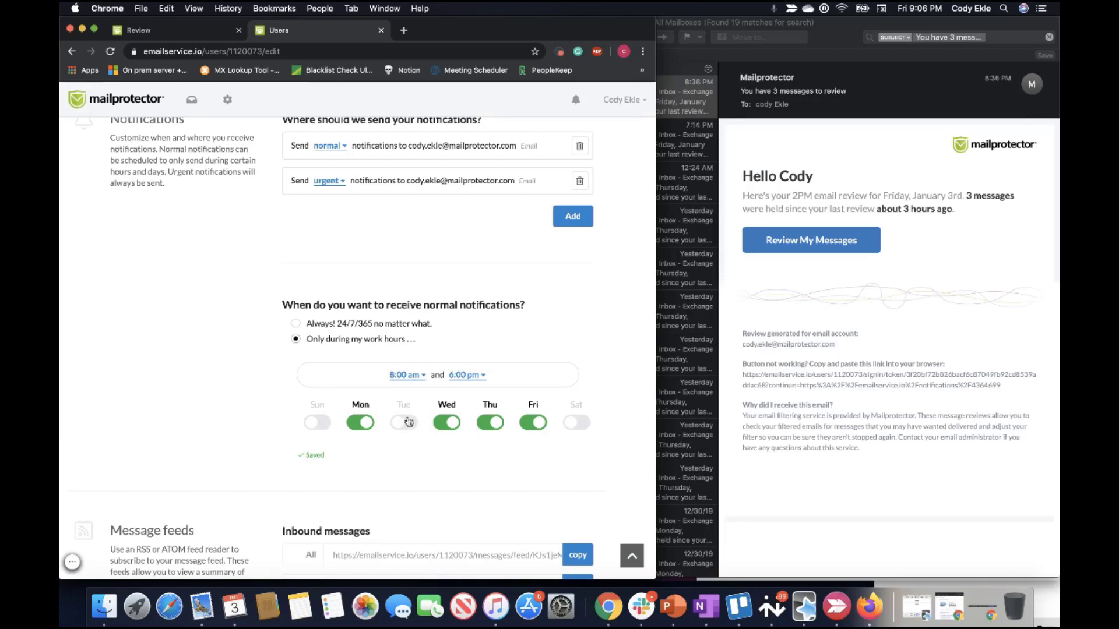
pyautogui.click(409, 423)
pyautogui.scroll(-3, 433, 361)
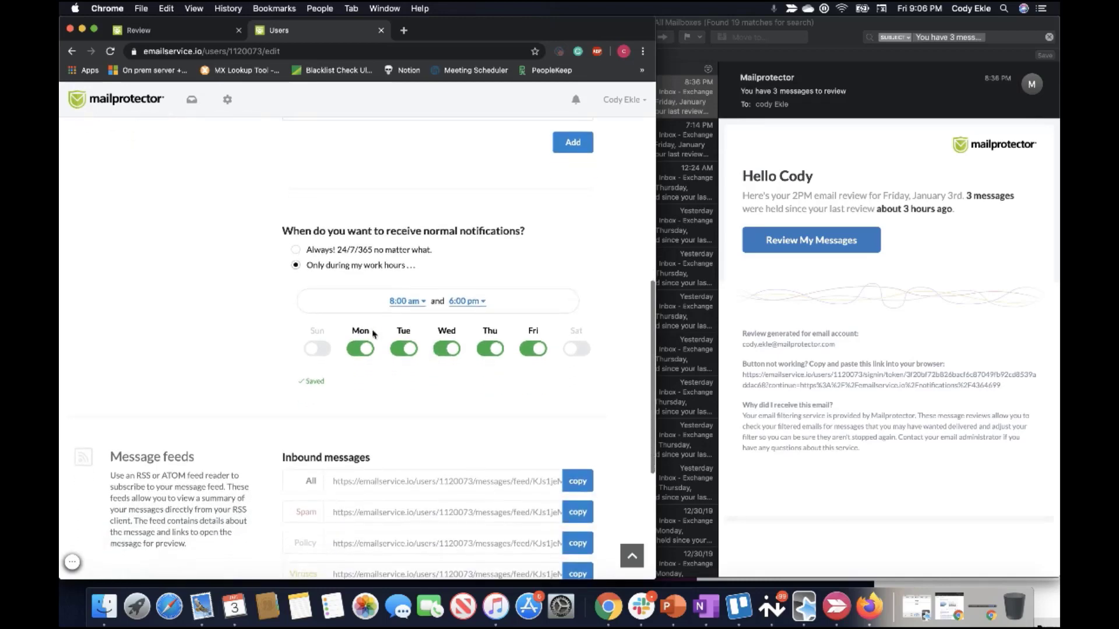
pyautogui.scroll(-8, 358, 336)
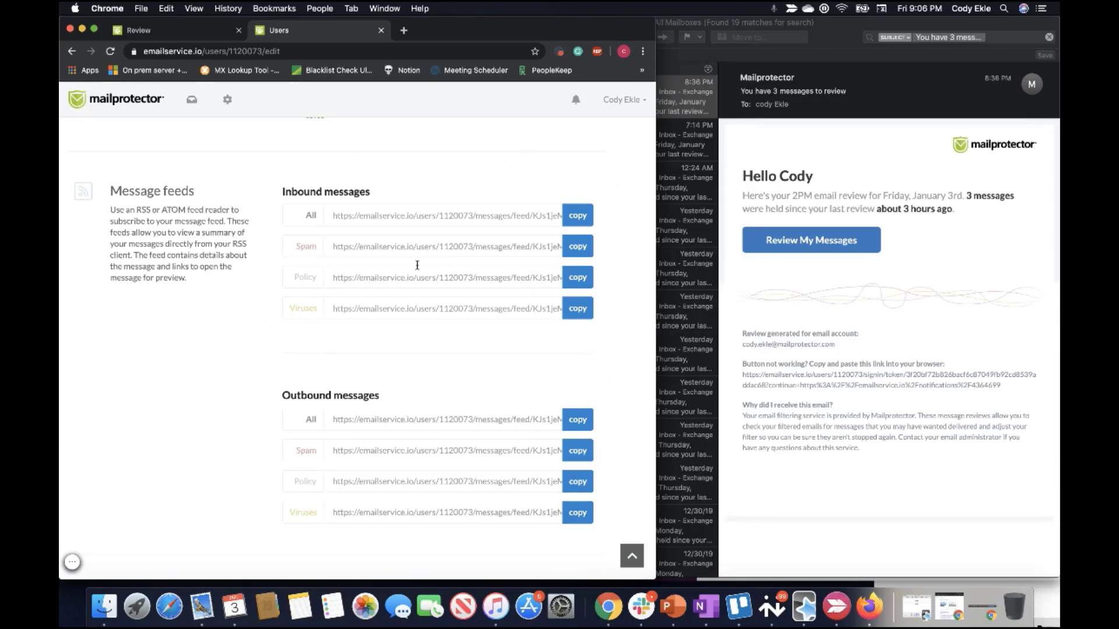
pyautogui.scroll(10, 418, 266)
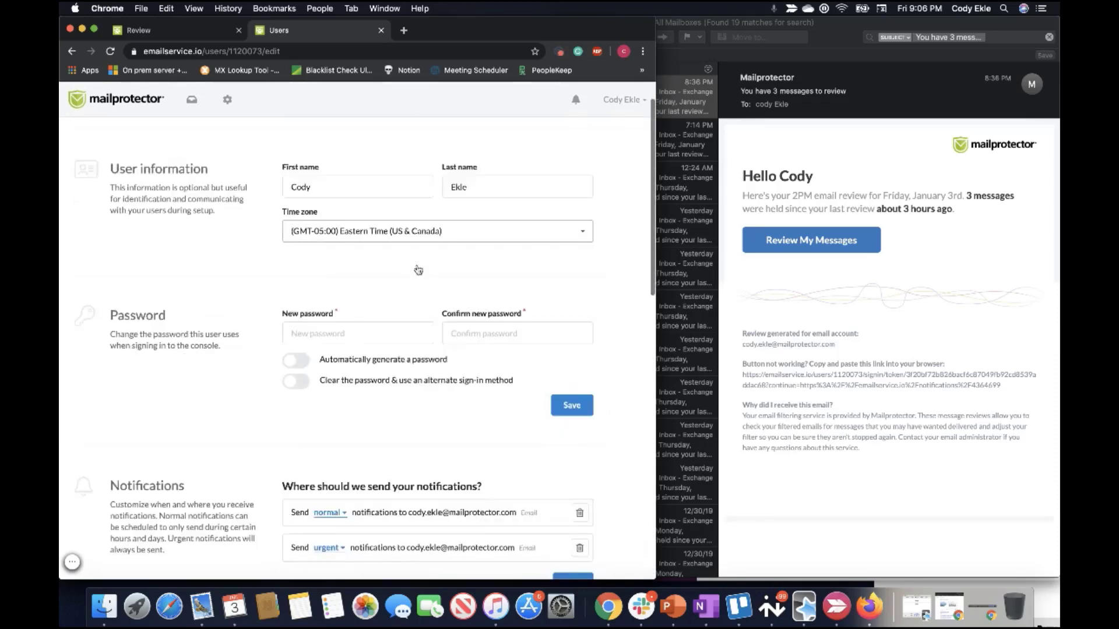
pyautogui.scroll(-7, 417, 270)
pyautogui.click(369, 282)
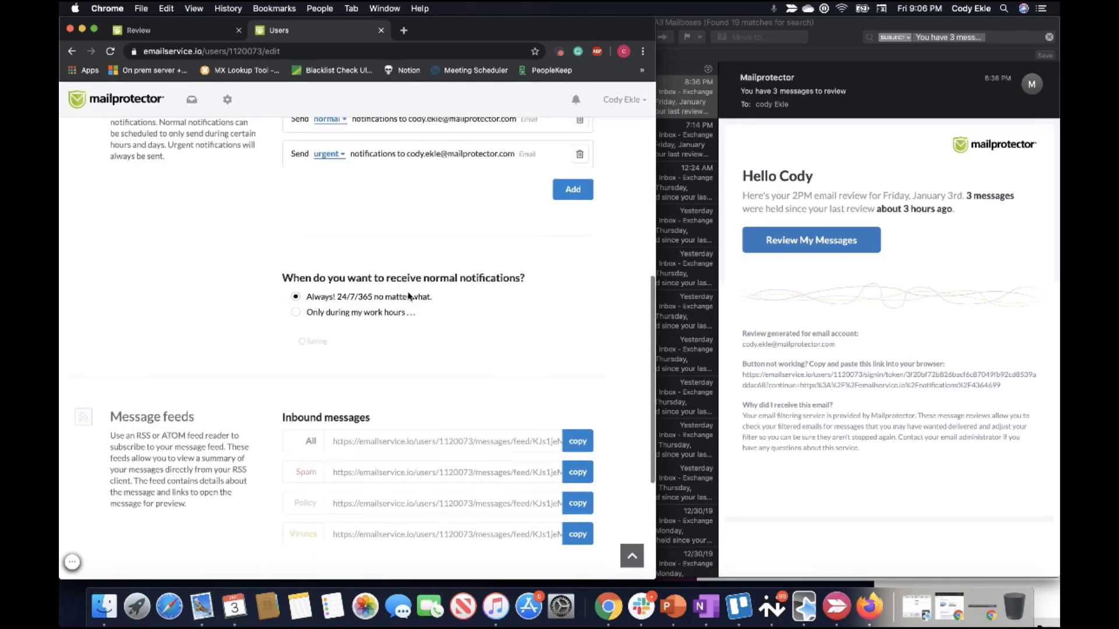
pyautogui.scroll(8, 409, 297)
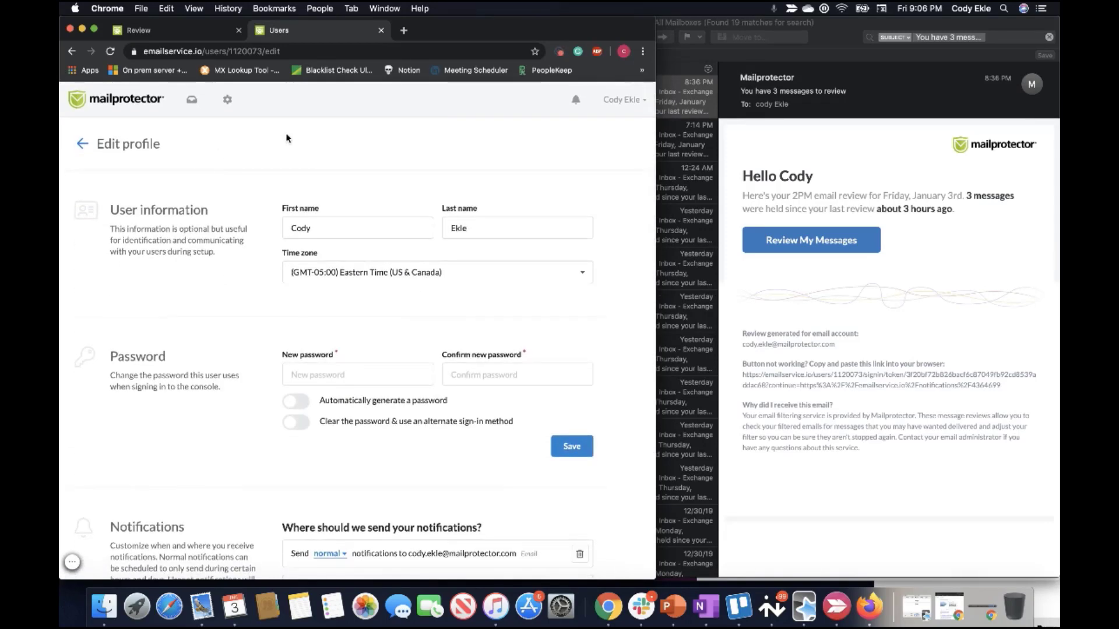
pyautogui.click(636, 103)
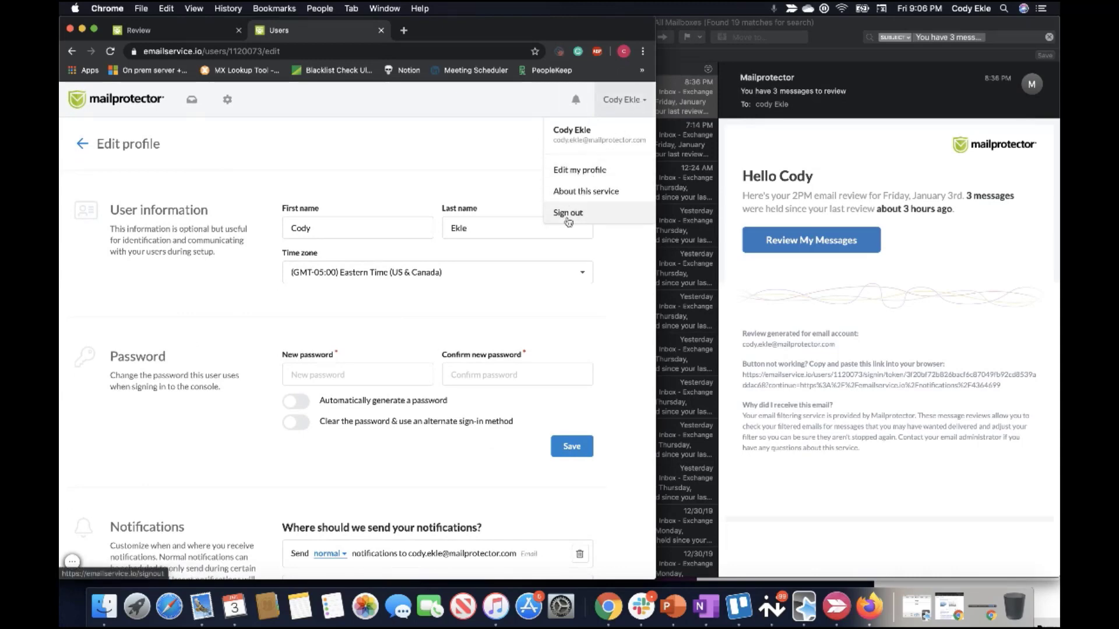
pyautogui.click(590, 194)
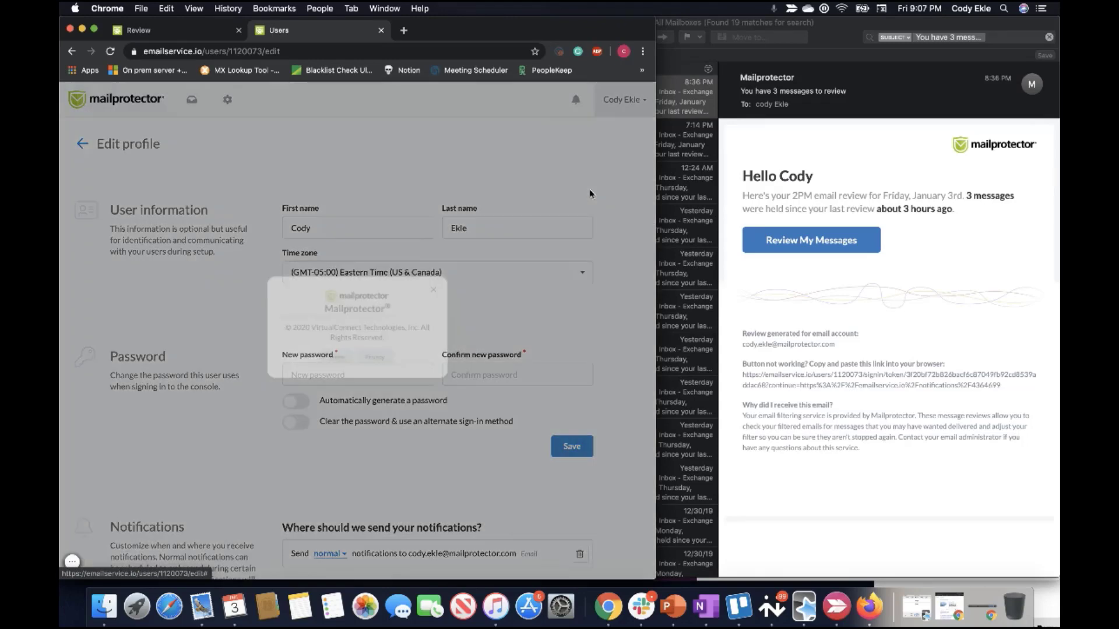
pyautogui.click(442, 288)
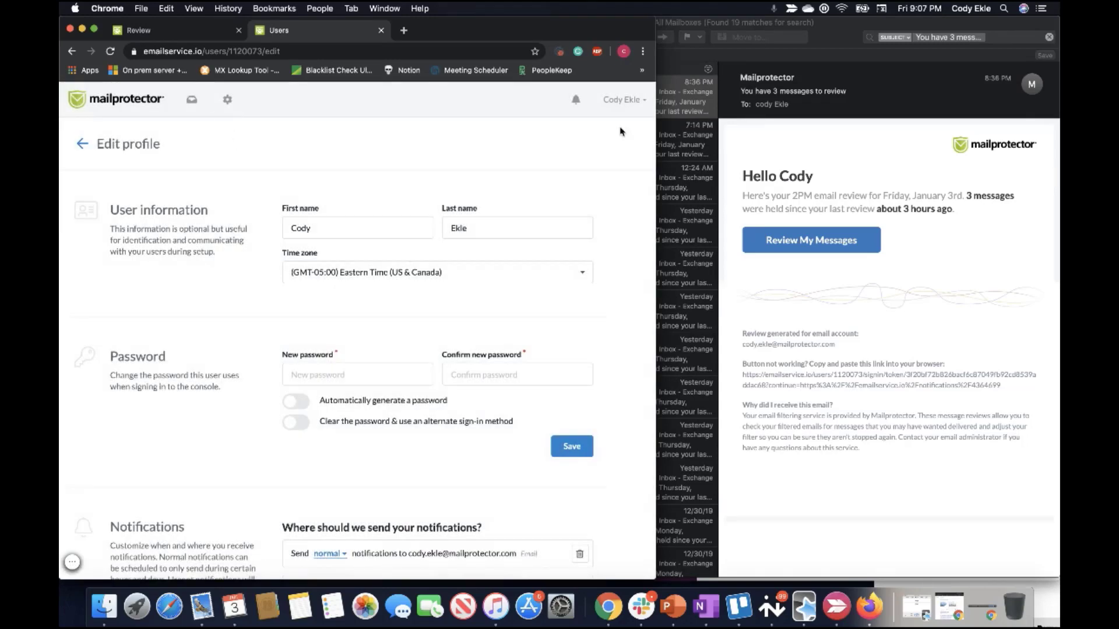
pyautogui.click(618, 101)
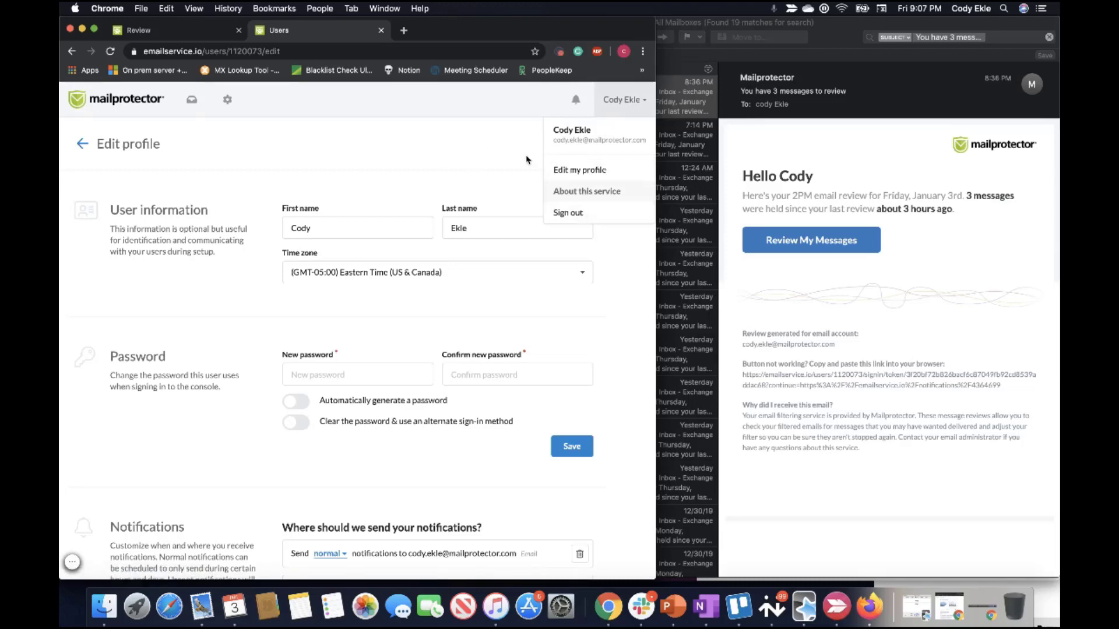
pyautogui.click(182, 159)
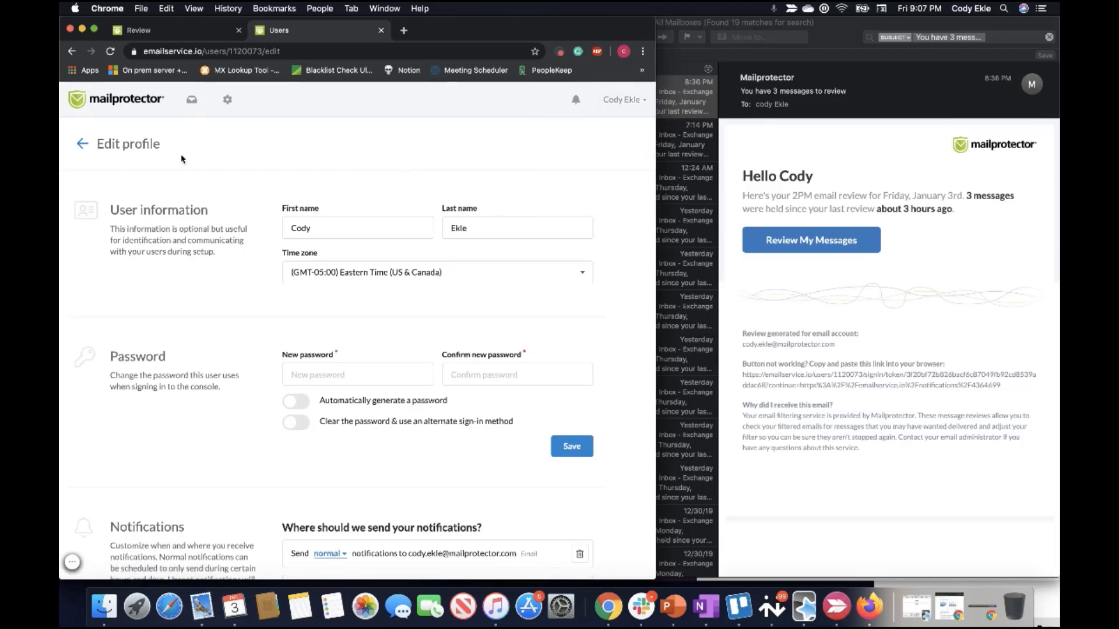
# Return to the Messages list and open the 5:17 PM Fwd: Spam message
pyautogui.click(82, 146)
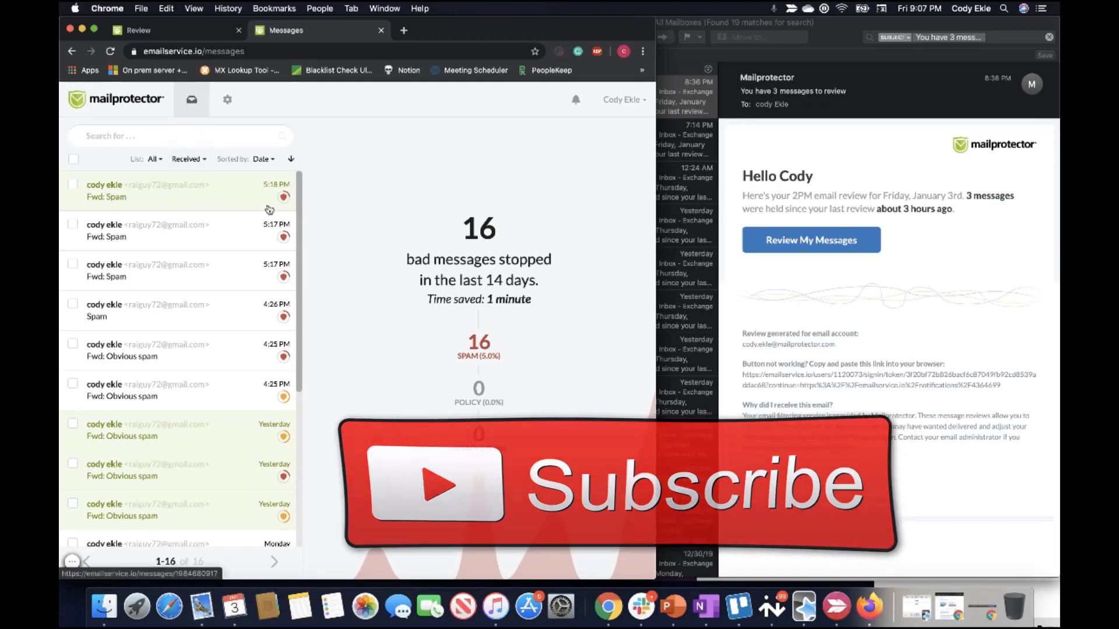
pyautogui.scroll(-5, 213, 388)
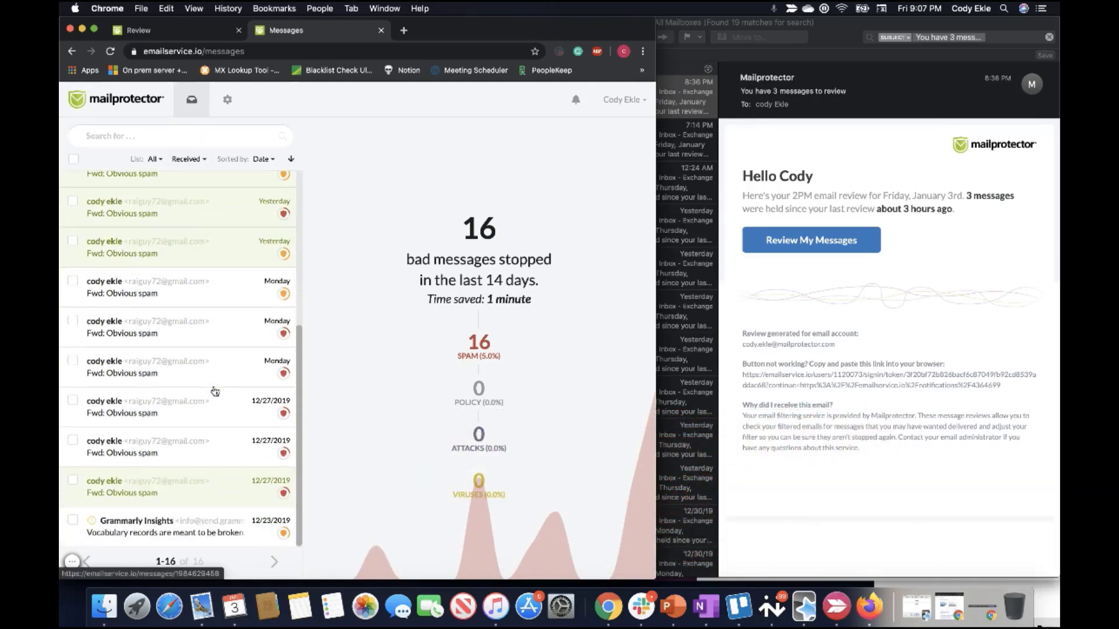
pyautogui.scroll(5, 213, 388)
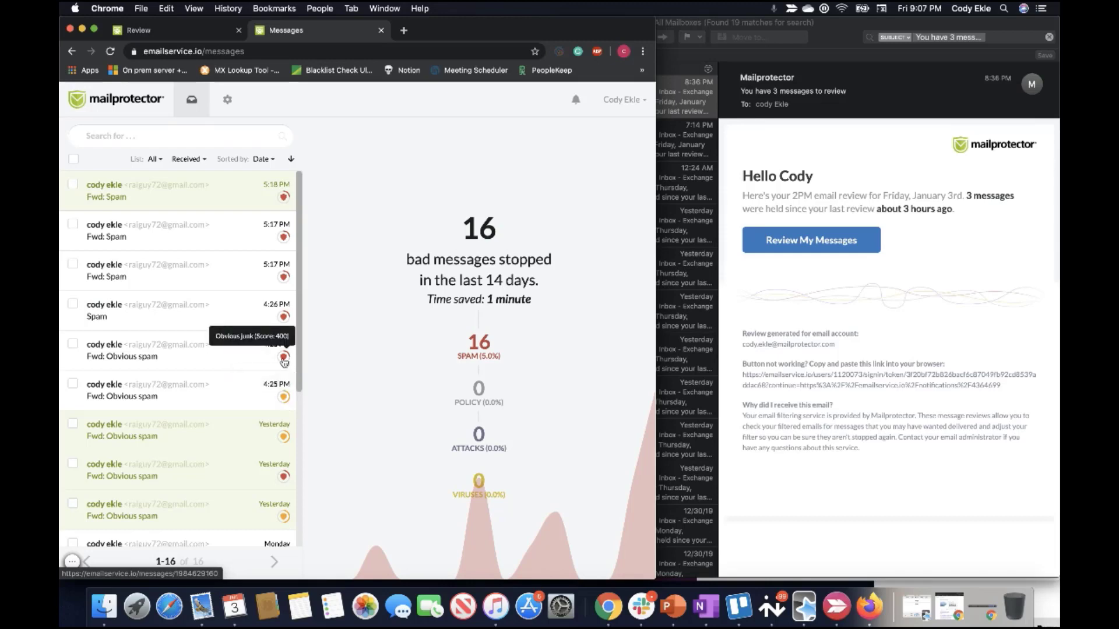
pyautogui.click(199, 244)
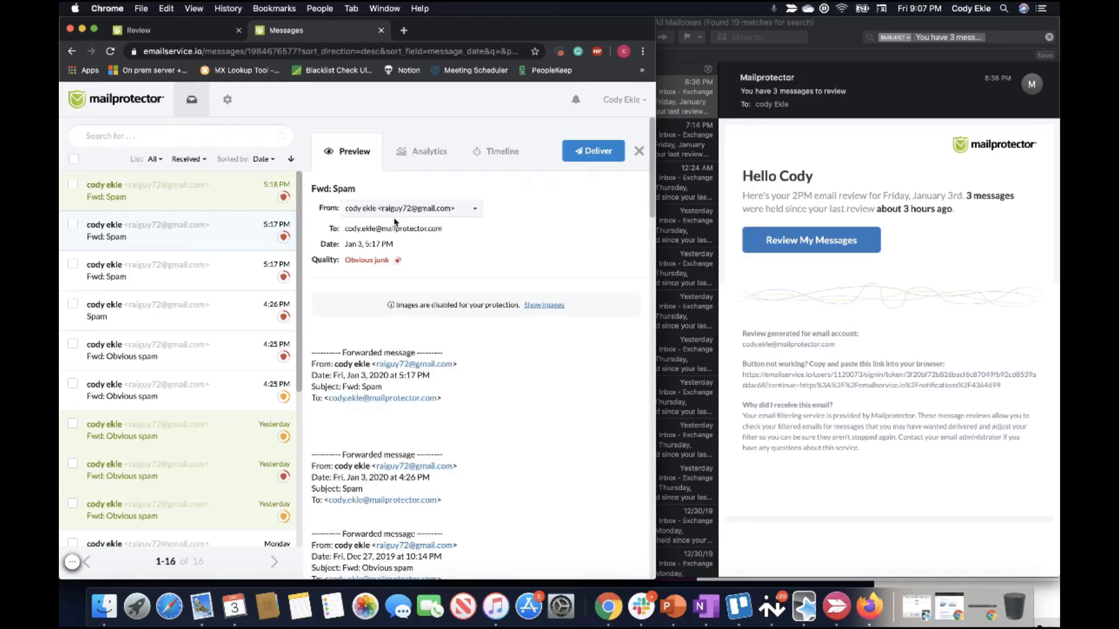
# Set the 5:17 PM Fwd: Spam sender's address to 'Filter normally'
pyautogui.scroll(-5, 362, 416)
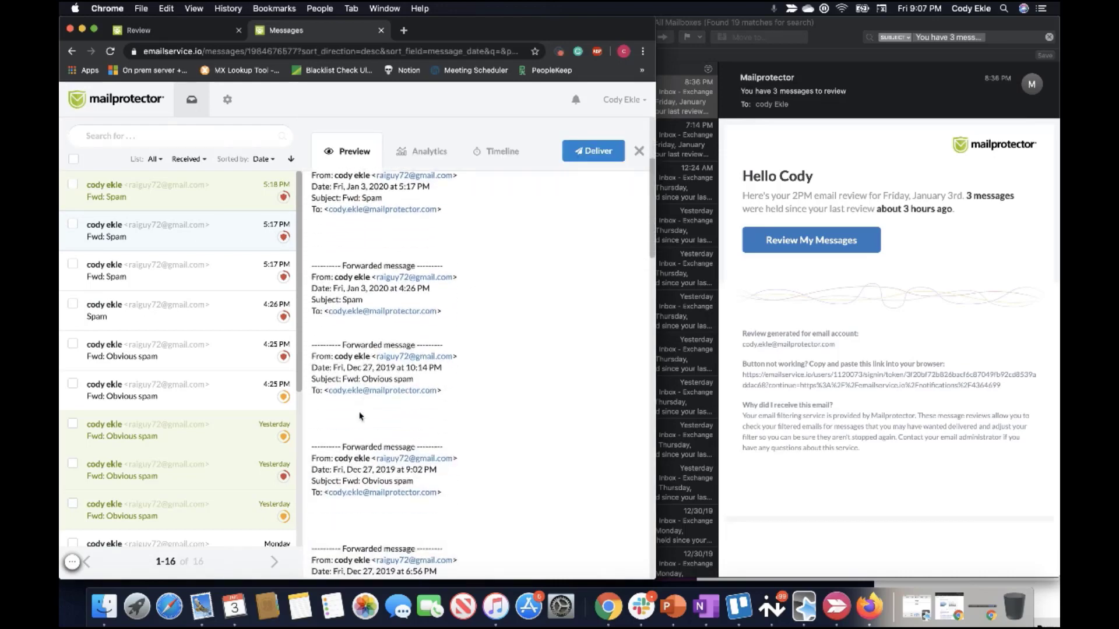
pyautogui.scroll(5, 362, 416)
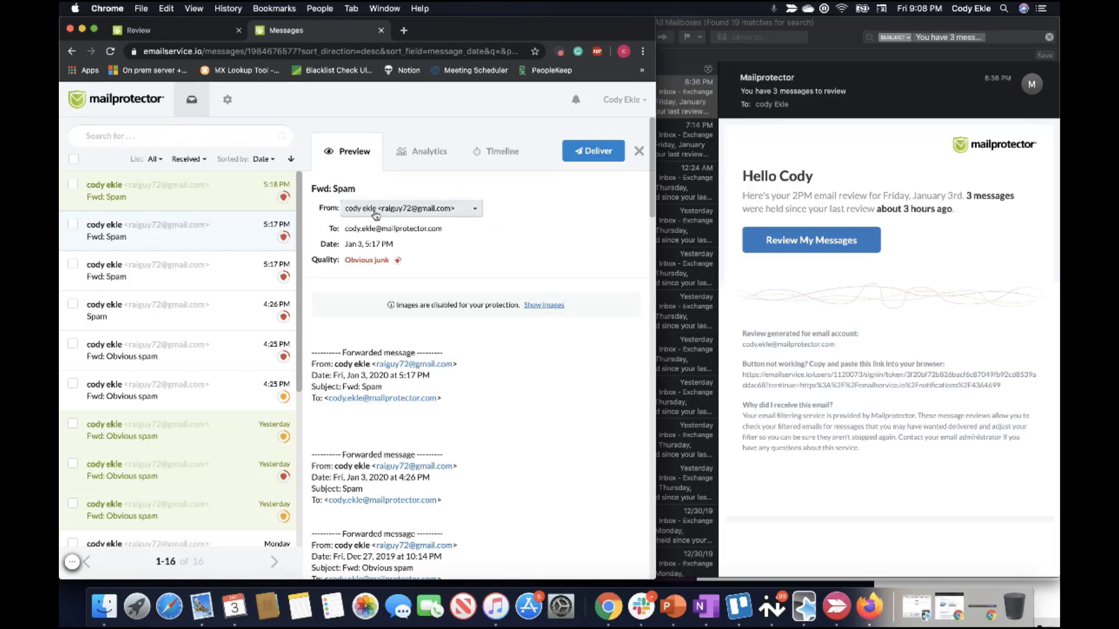
pyautogui.click(473, 210)
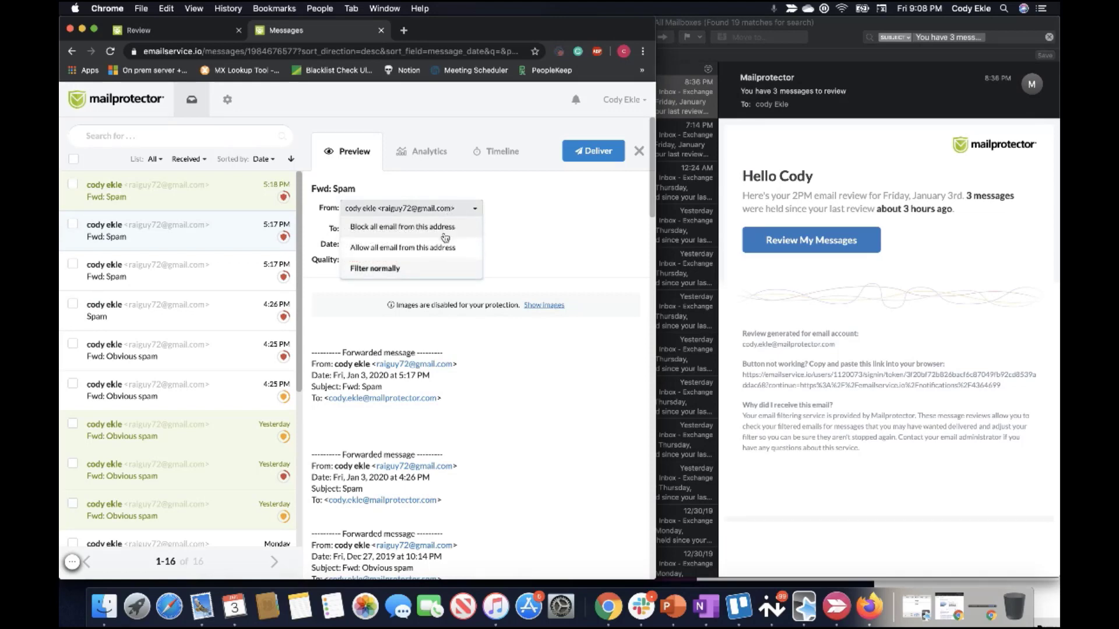
pyautogui.click(414, 269)
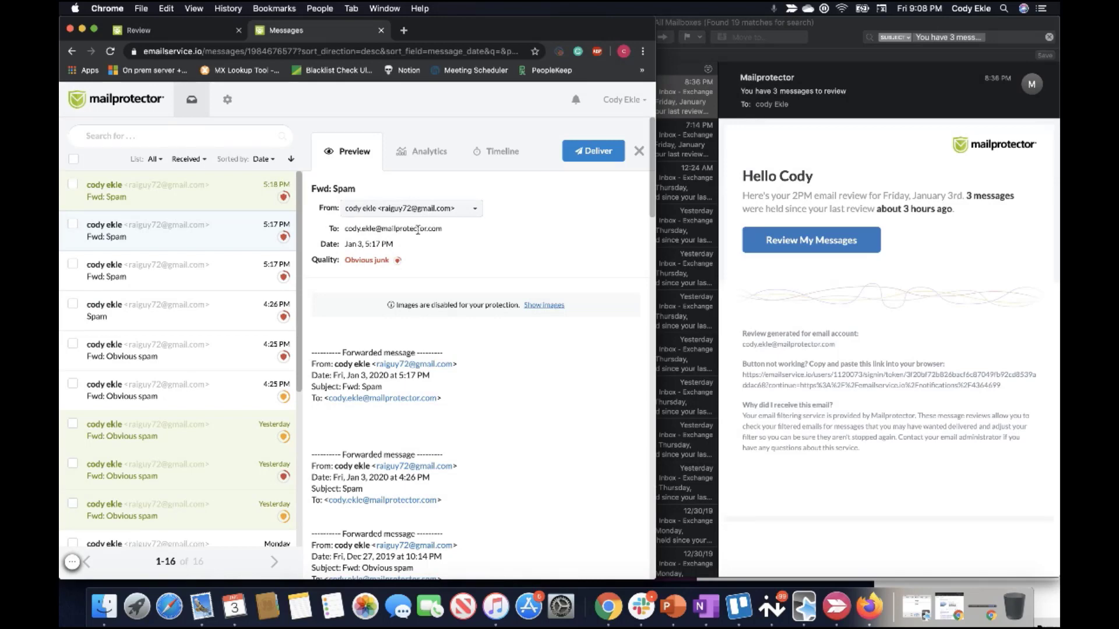
pyautogui.moveTo(311, 187); pyautogui.dragTo(350, 186)
pyautogui.click(376, 243)
pyautogui.moveTo(397, 264)
pyautogui.click(415, 157)
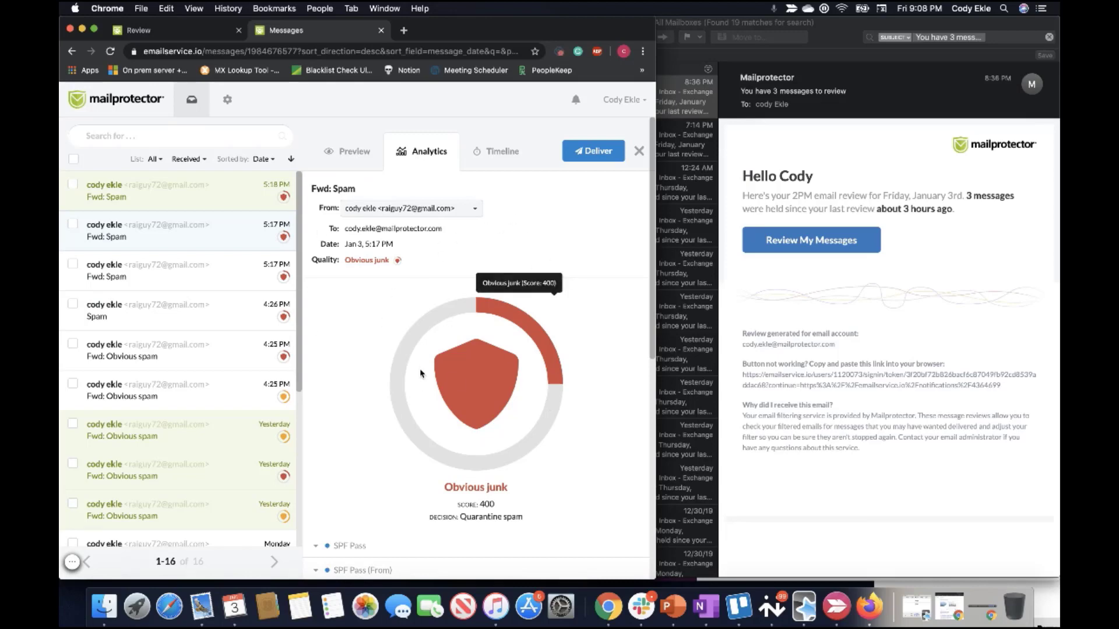
pyautogui.scroll(-3, 420, 369)
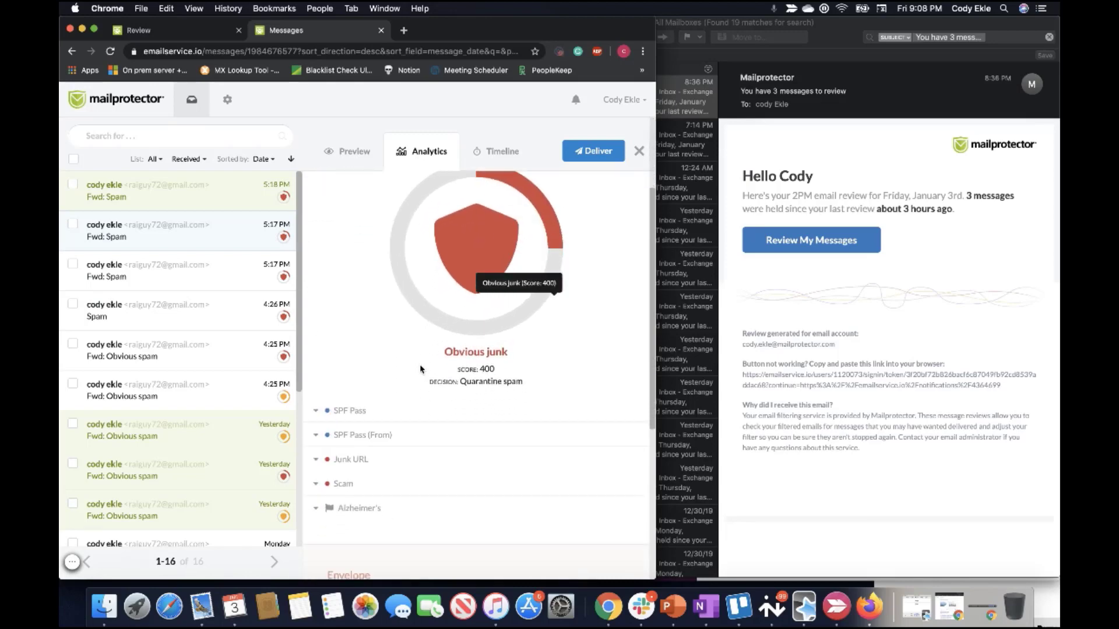
pyautogui.scroll(-2, 421, 369)
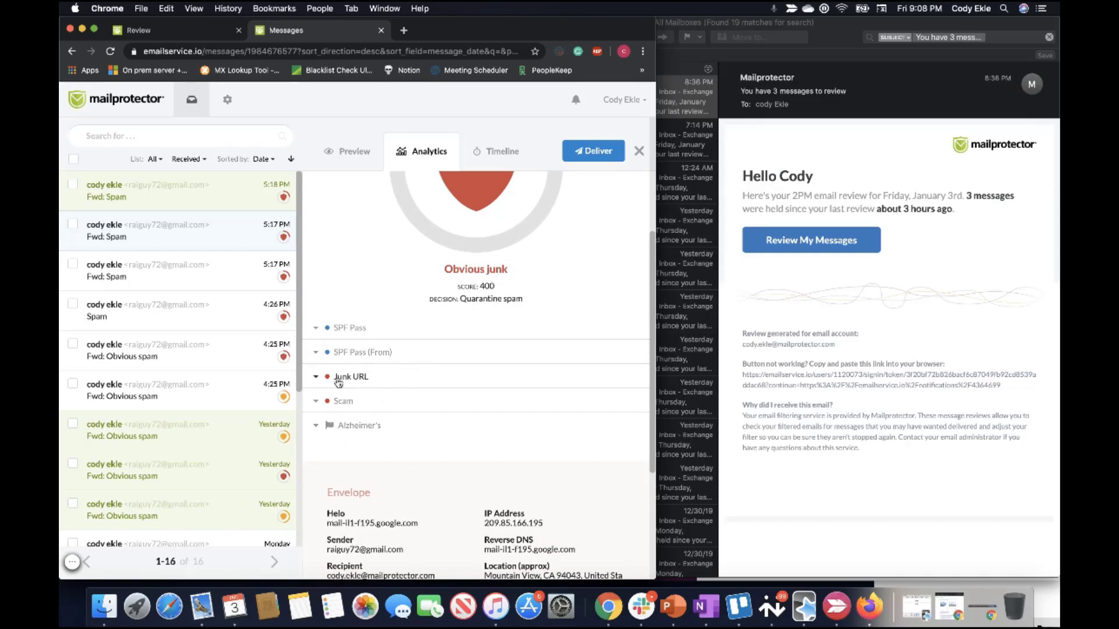
pyautogui.click(365, 353)
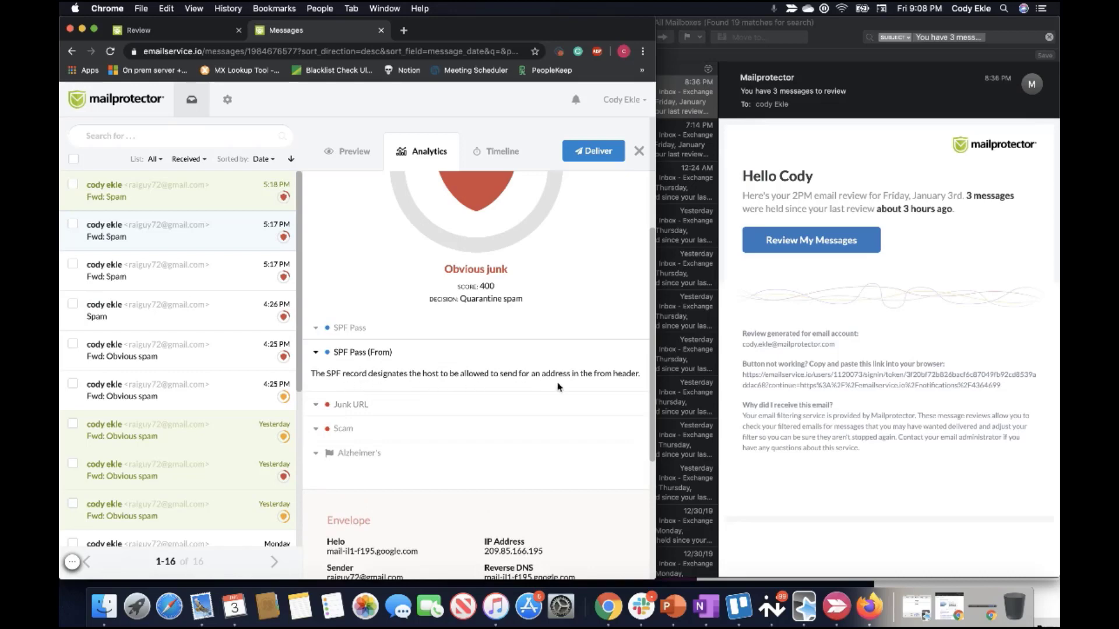
pyautogui.click(351, 355)
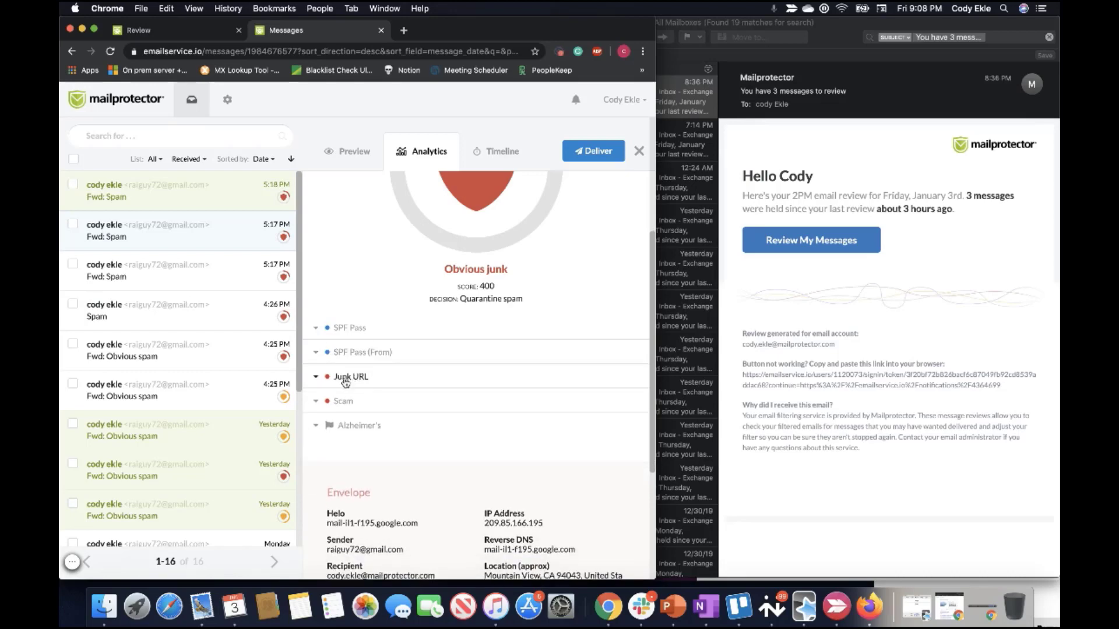
pyautogui.click(348, 378)
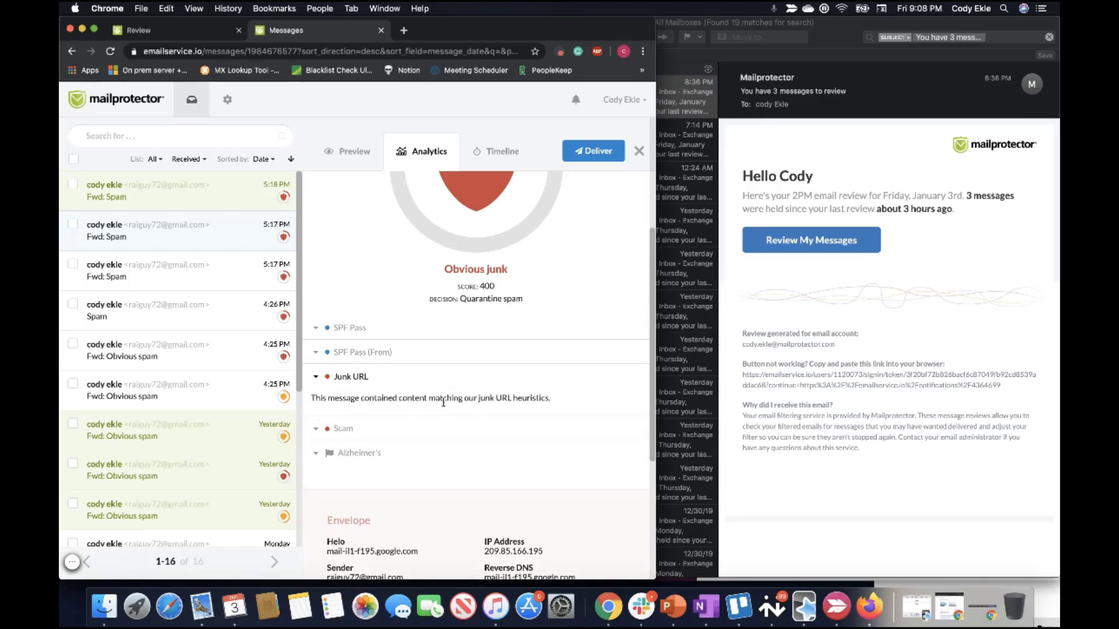
pyautogui.click(334, 378)
pyautogui.scroll(-2, 331, 399)
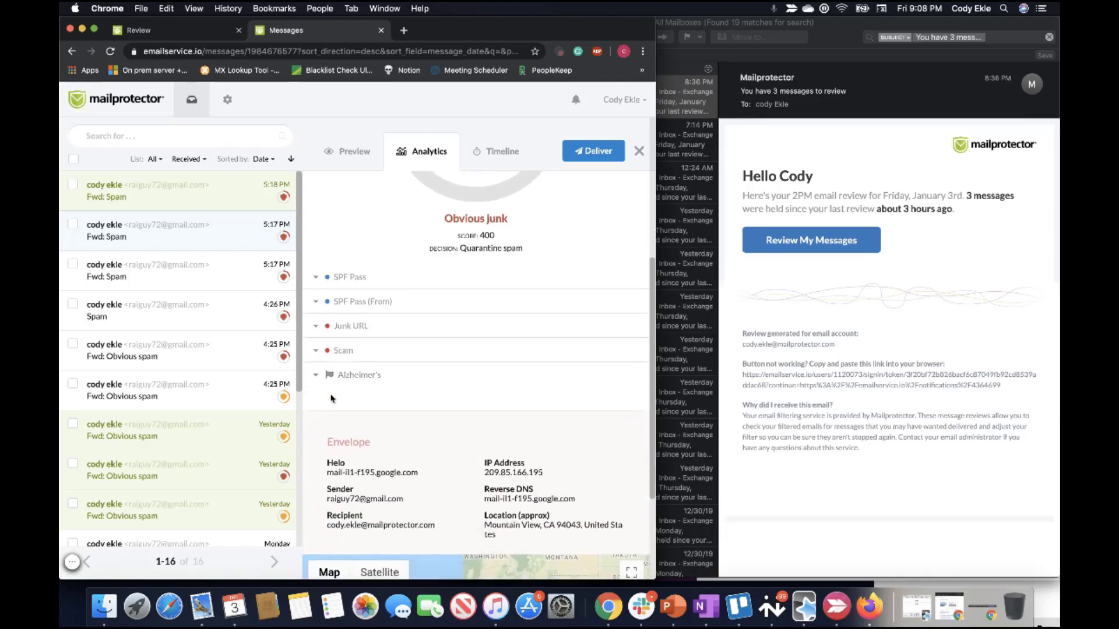
pyautogui.click(362, 381)
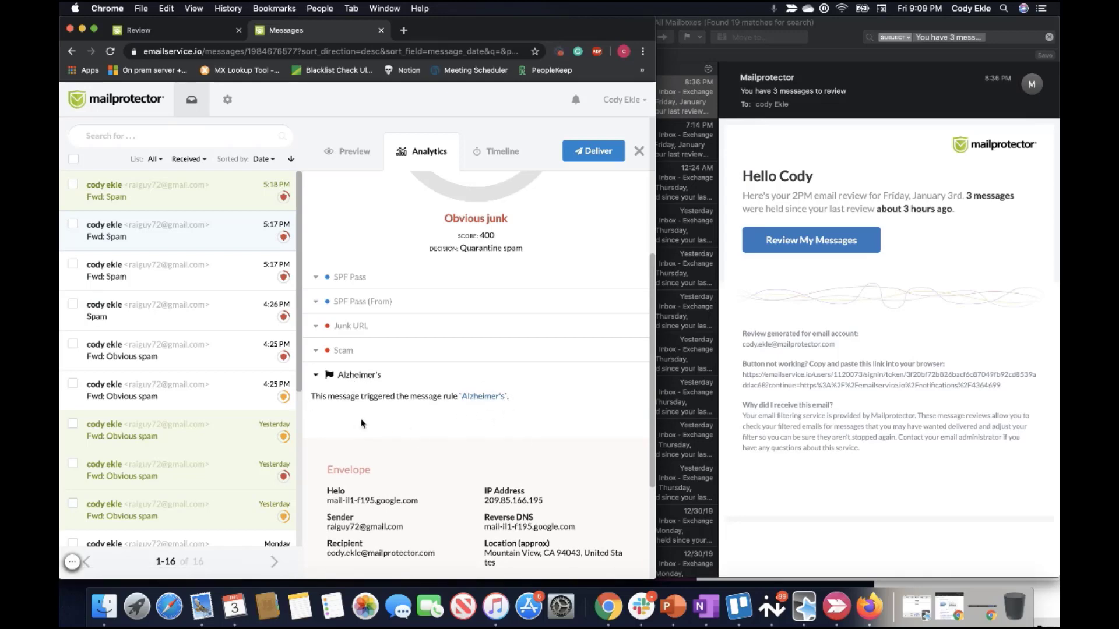
pyautogui.click(319, 378)
pyautogui.scroll(-5, 474, 389)
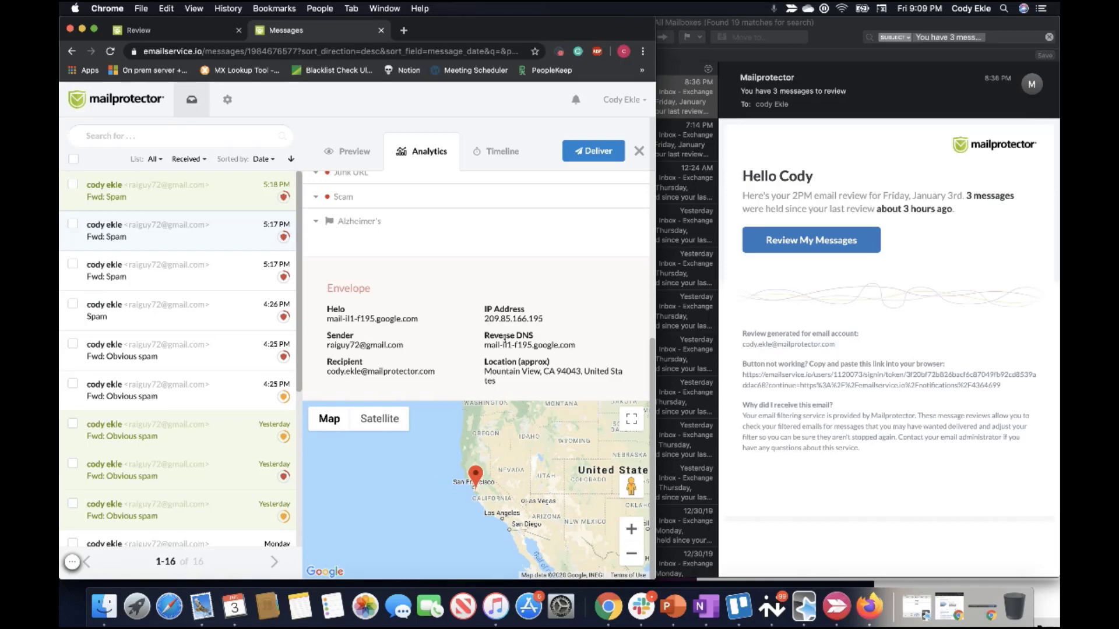
pyautogui.scroll(8, 506, 337)
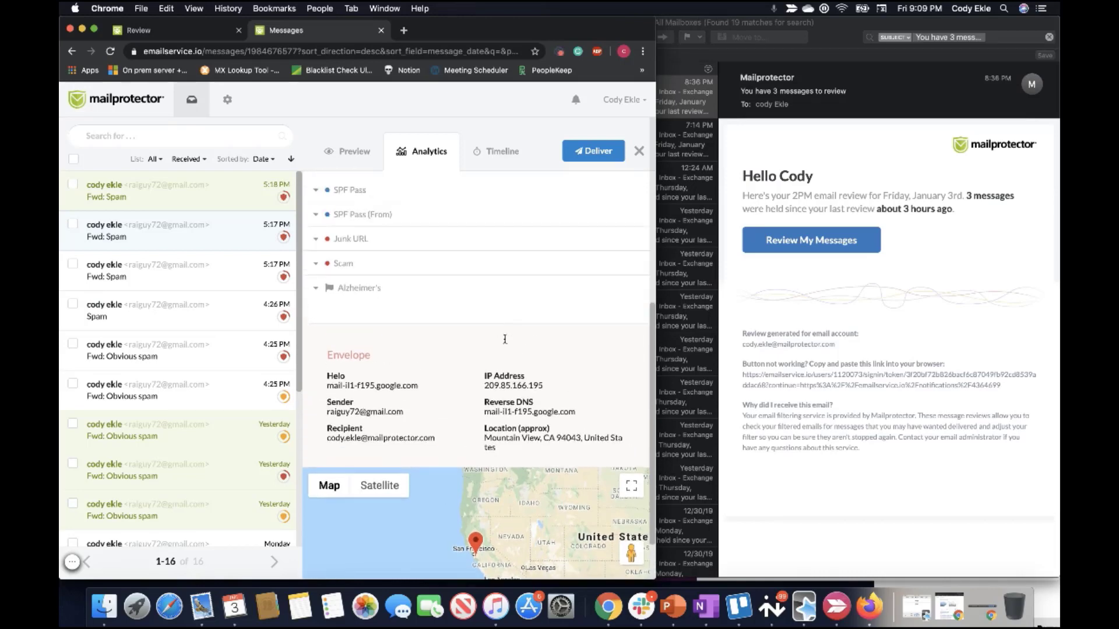
# Inspect the Timeline's mail-il1-f195.google.com and igate-6.inbound.emailservice.io received headings, then return to Preview
pyautogui.click(507, 153)
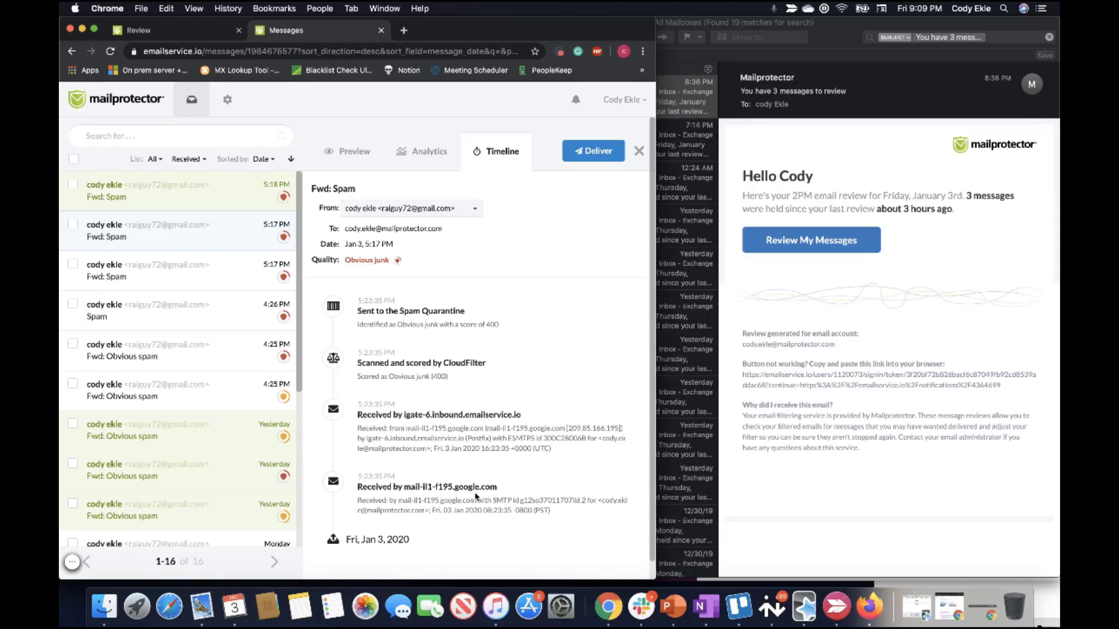
pyautogui.moveTo(499, 488); pyautogui.dragTo(353, 487)
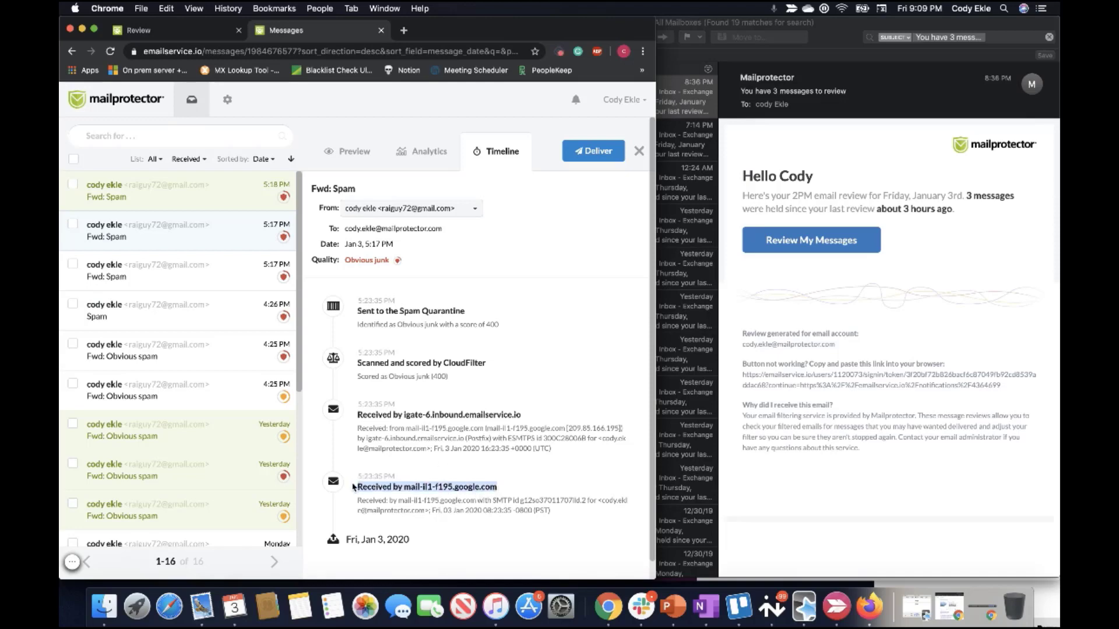
pyautogui.click(517, 415)
pyautogui.moveTo(517, 416); pyautogui.dragTo(357, 416)
pyautogui.click(500, 340)
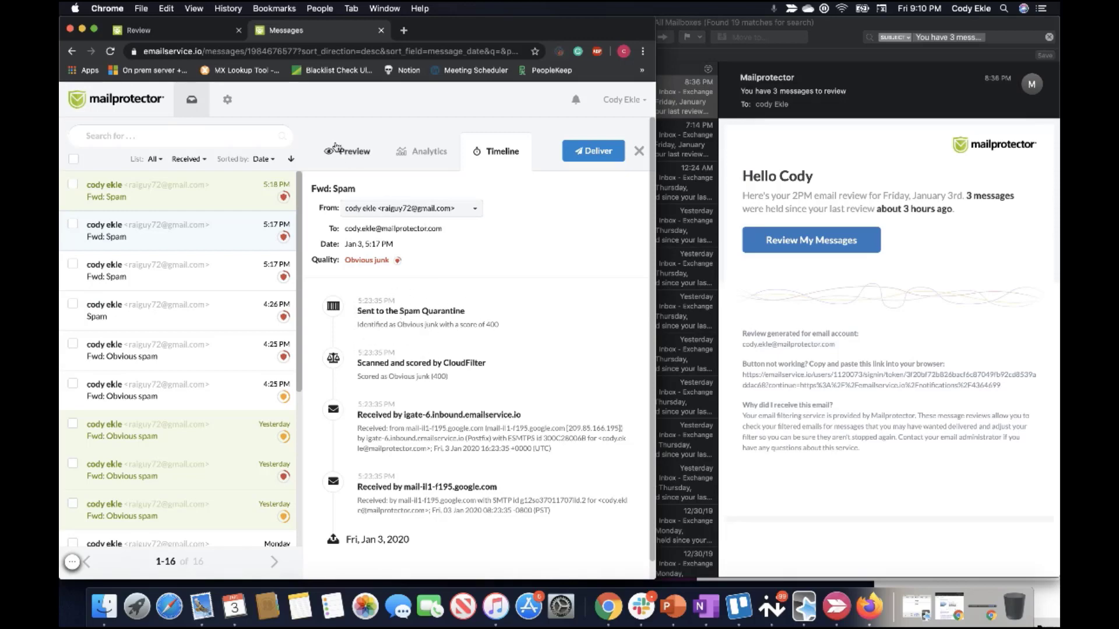
pyautogui.click(354, 153)
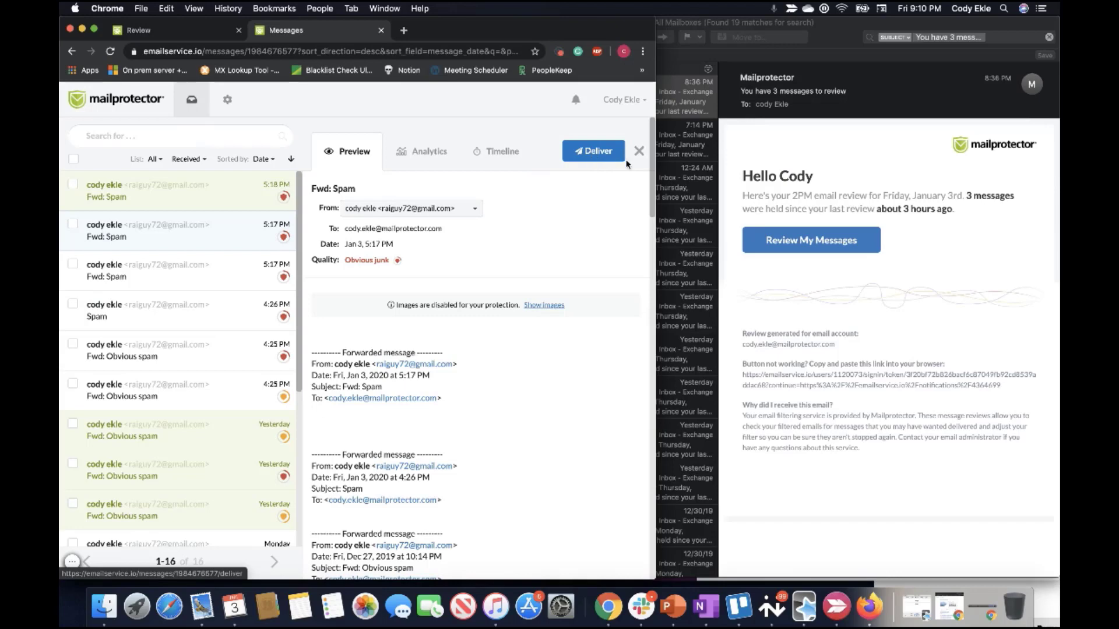
pyautogui.click(75, 228)
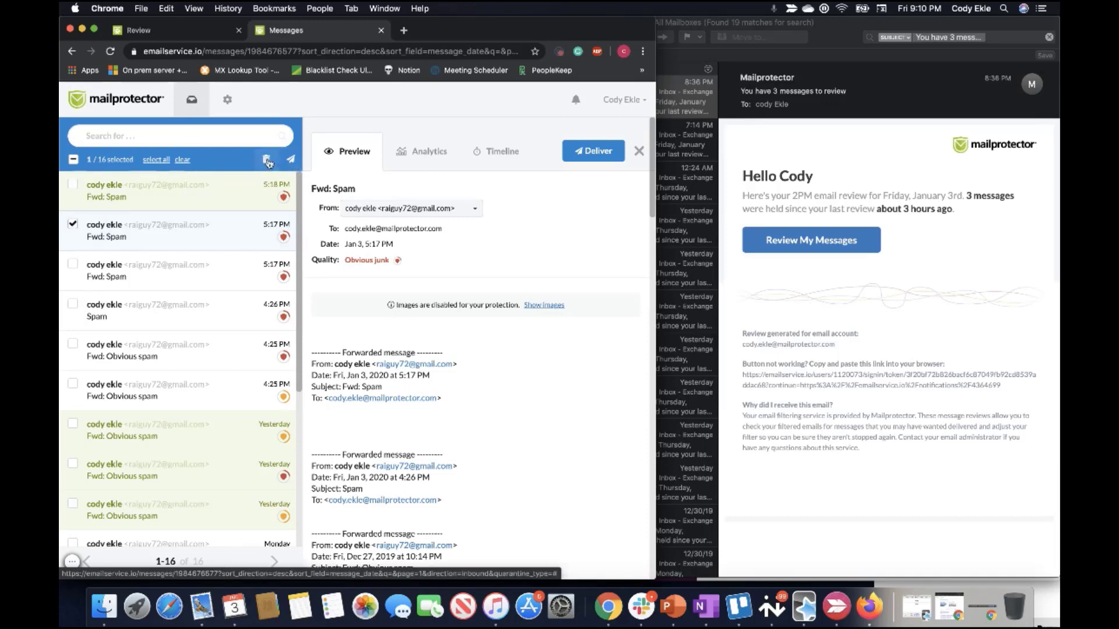
pyautogui.click(156, 164)
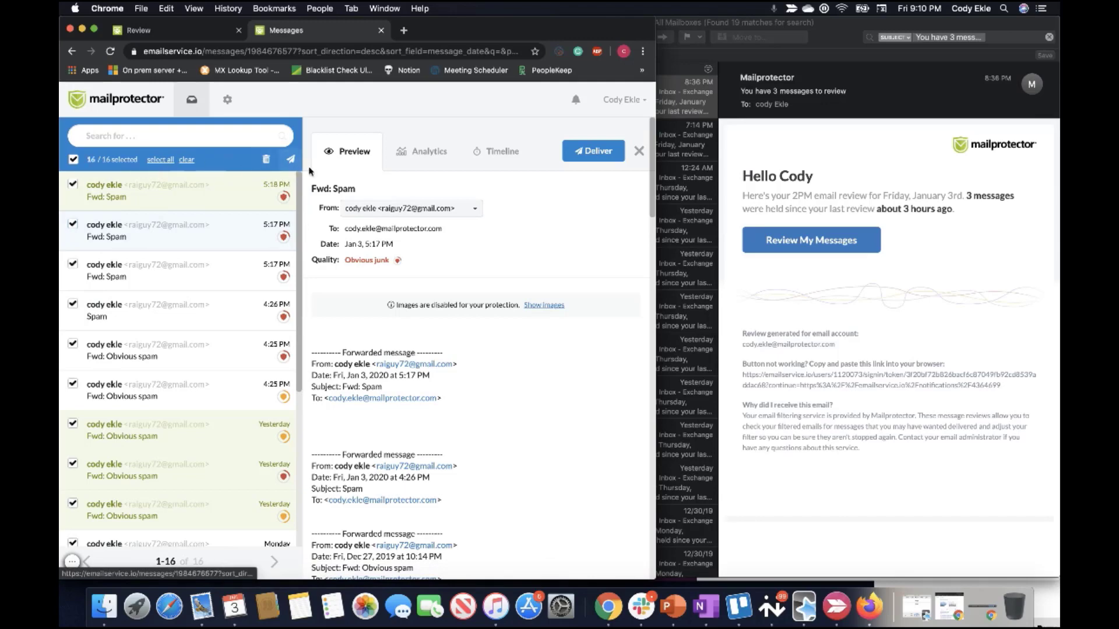
pyautogui.click(187, 160)
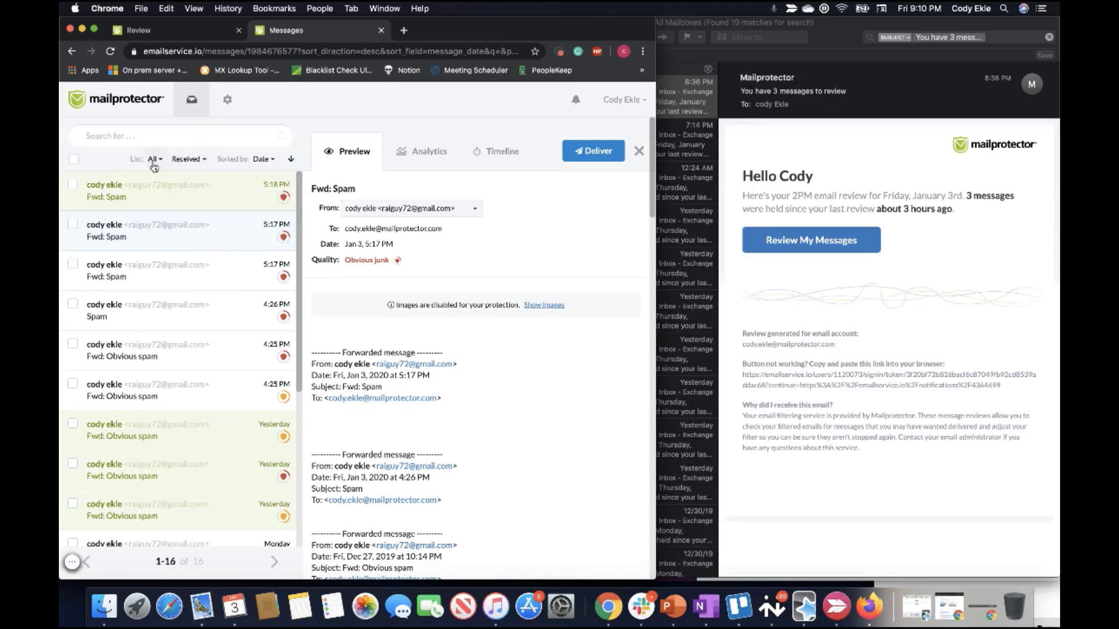
# Sort held messages oldest first and filter to Sent, then back to Received
pyautogui.click(291, 158)
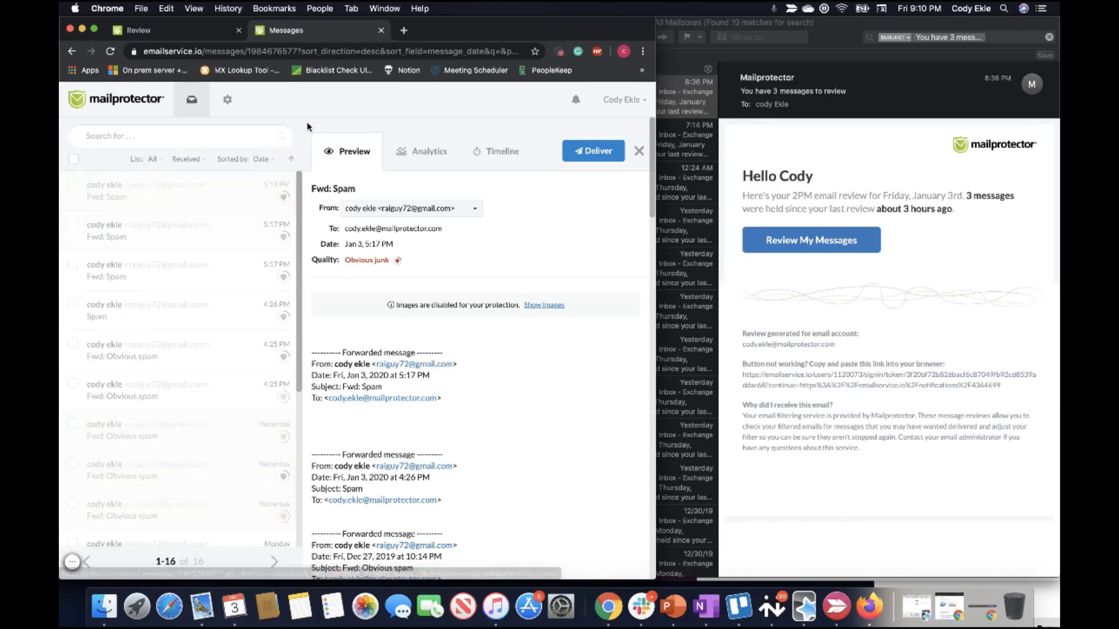
pyautogui.click(269, 160)
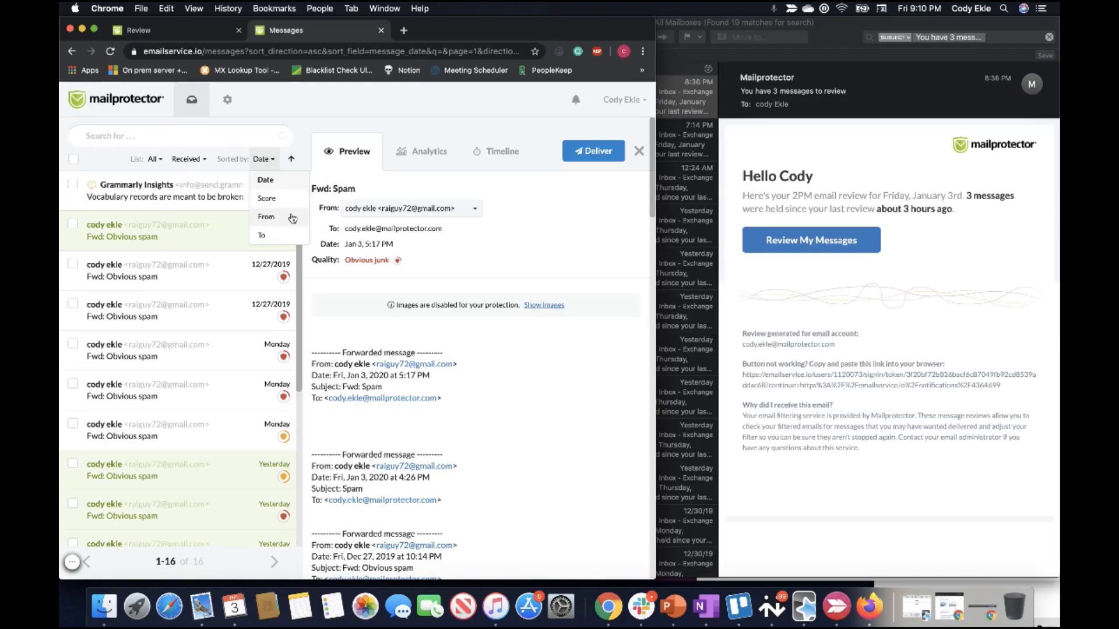
pyautogui.click(195, 163)
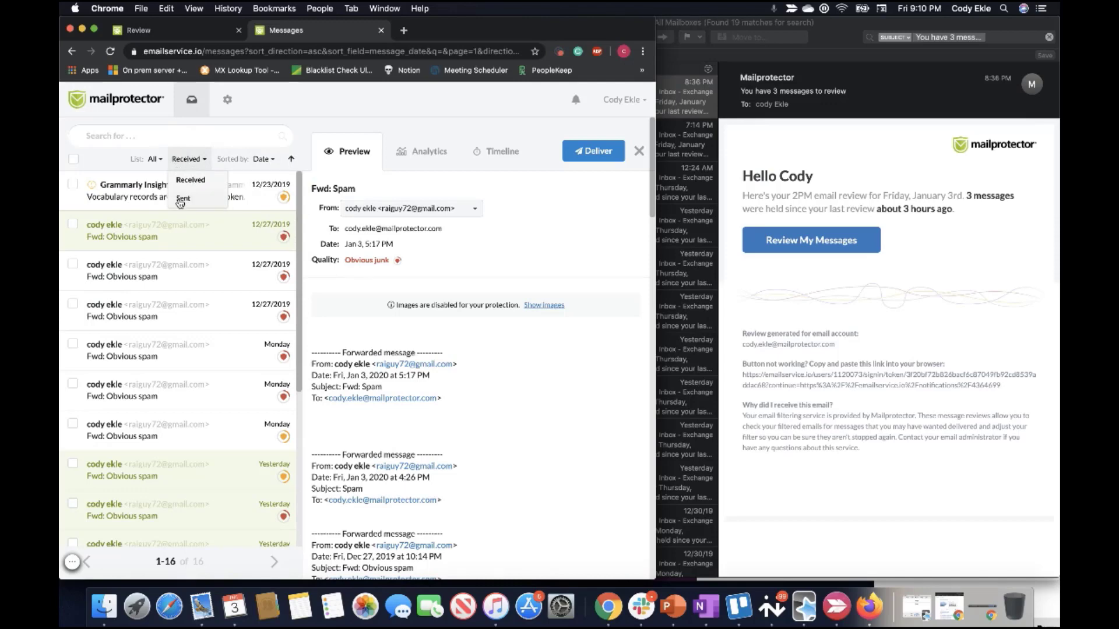
pyautogui.click(216, 199)
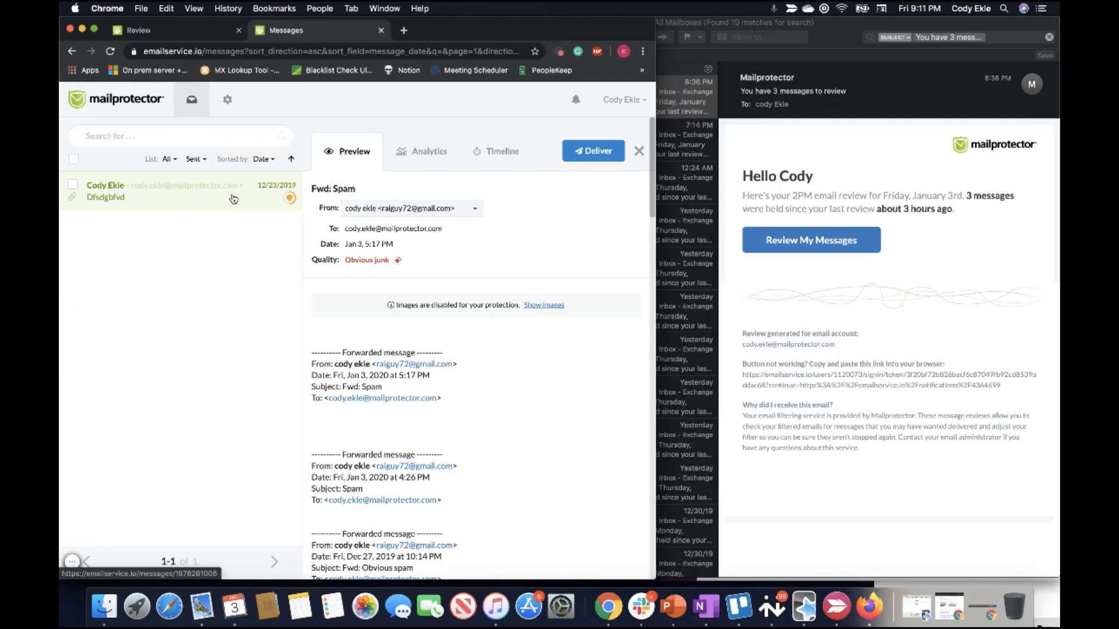
pyautogui.click(196, 160)
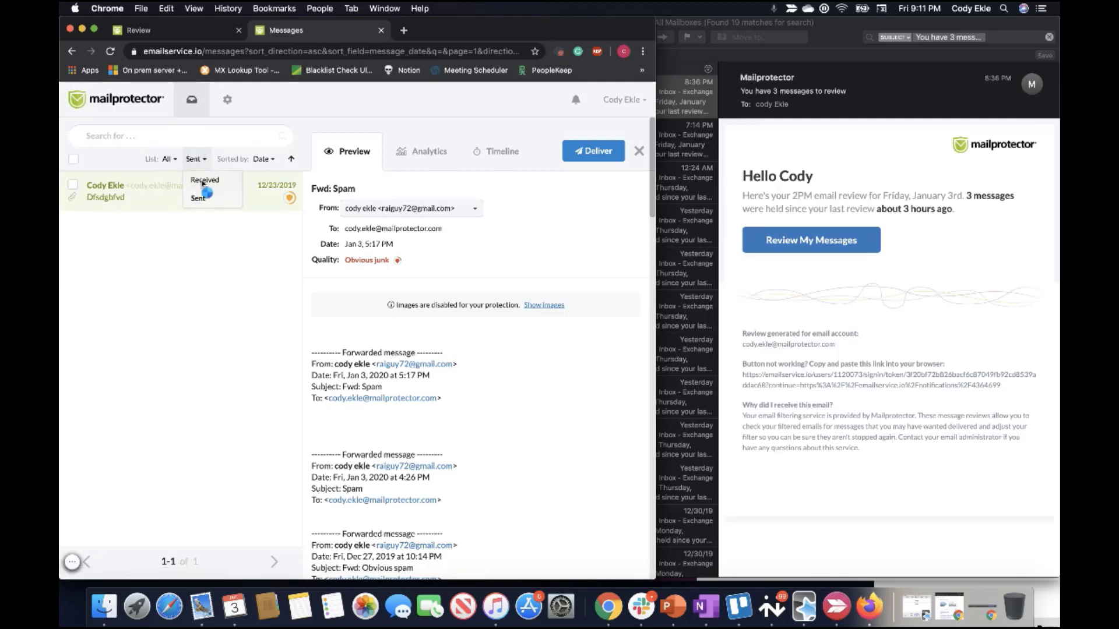
pyautogui.click(203, 185)
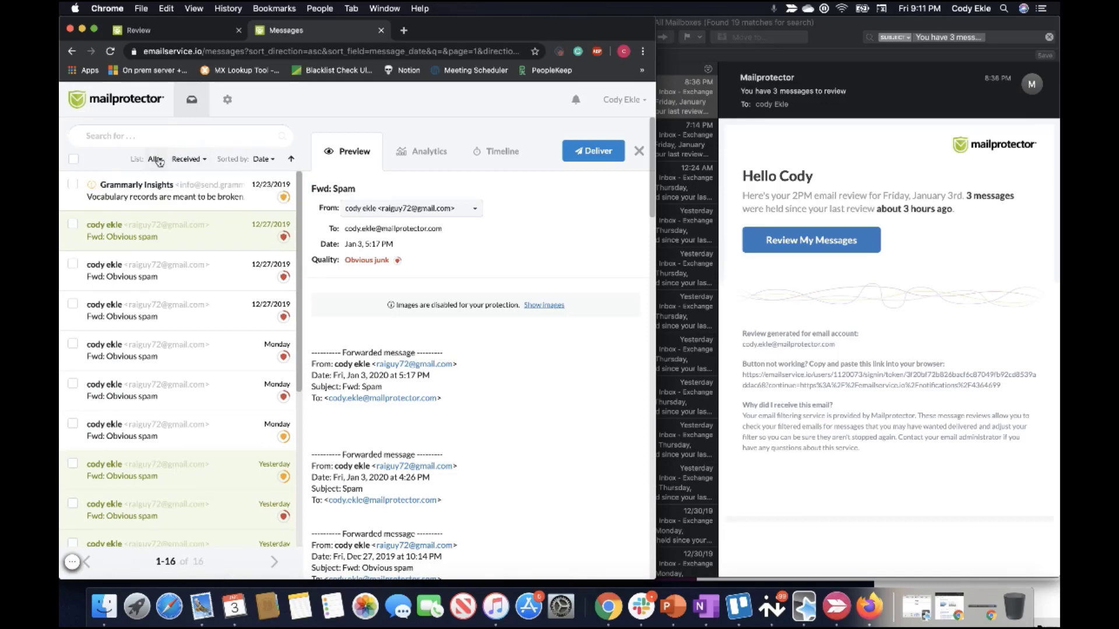
# Keep the category filter on All and go to Filtering settings
pyautogui.click(157, 160)
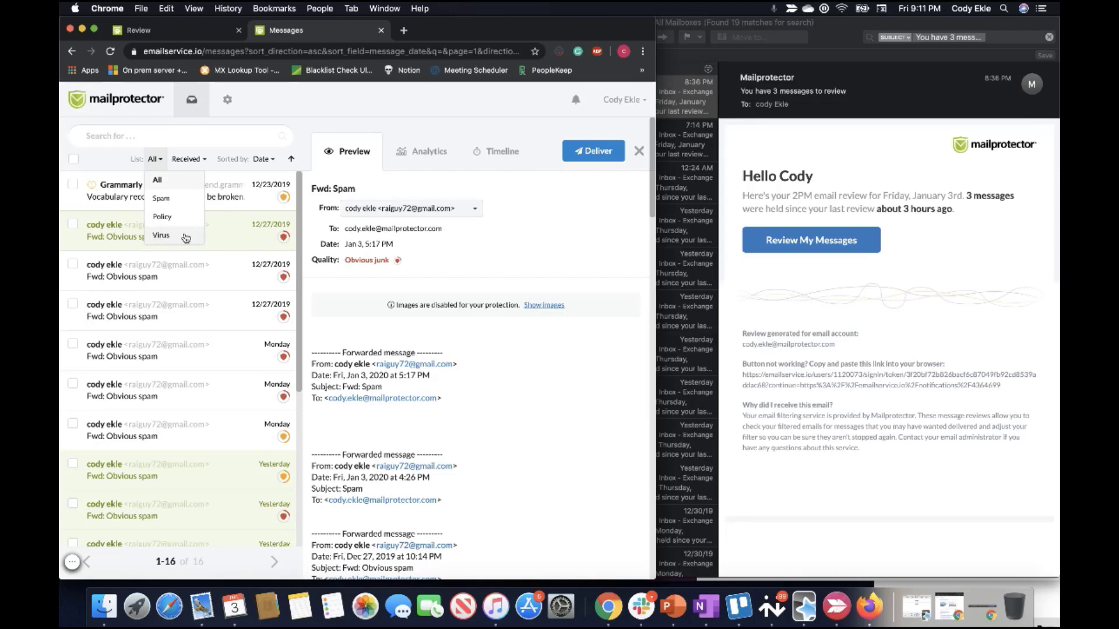
pyautogui.click(162, 162)
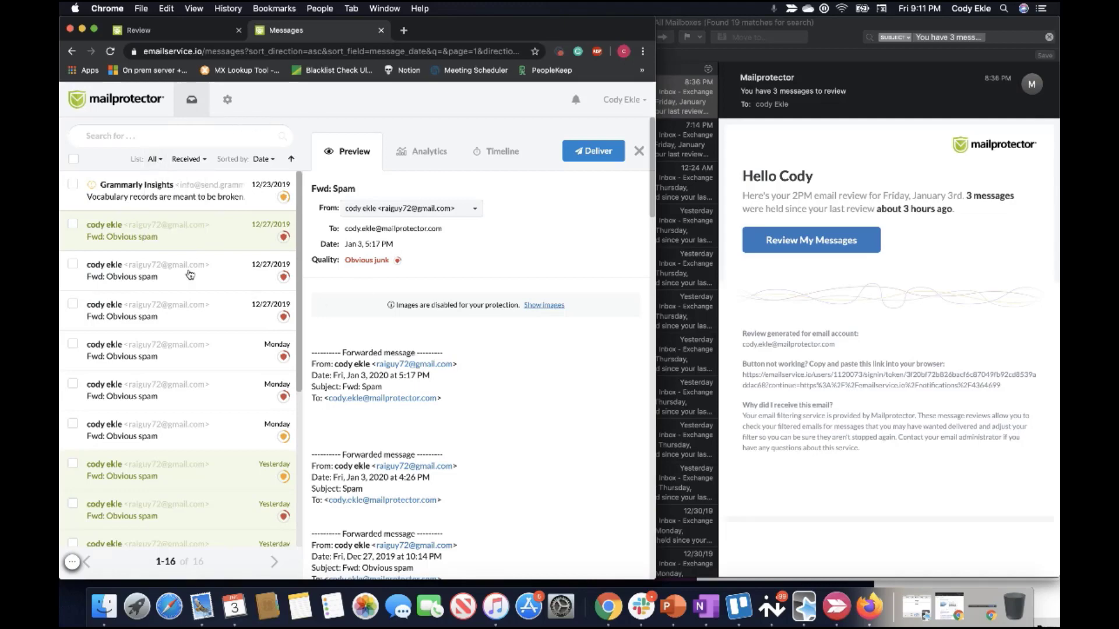
pyautogui.click(228, 104)
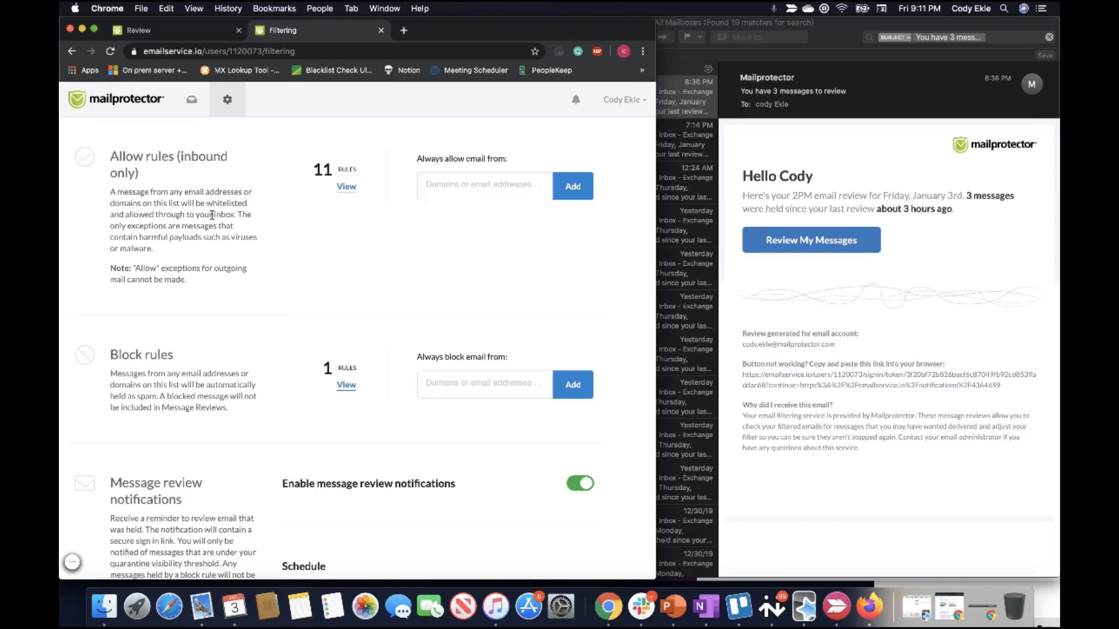
# Enter example.com under Always allow email from and try adding it
pyautogui.click(446, 190)
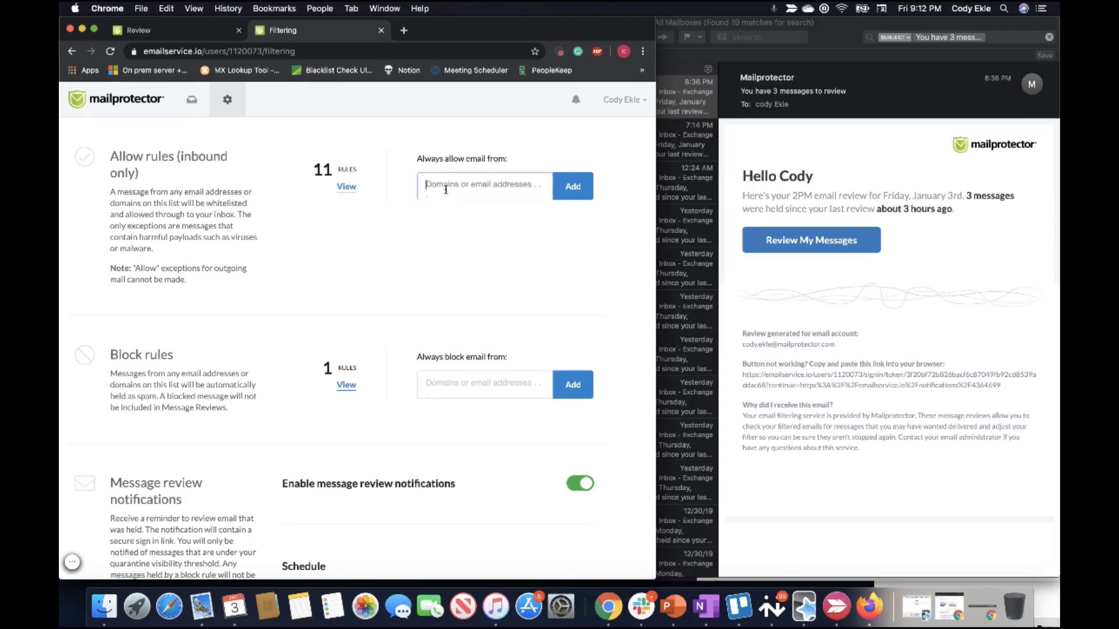
pyautogui.write('example')
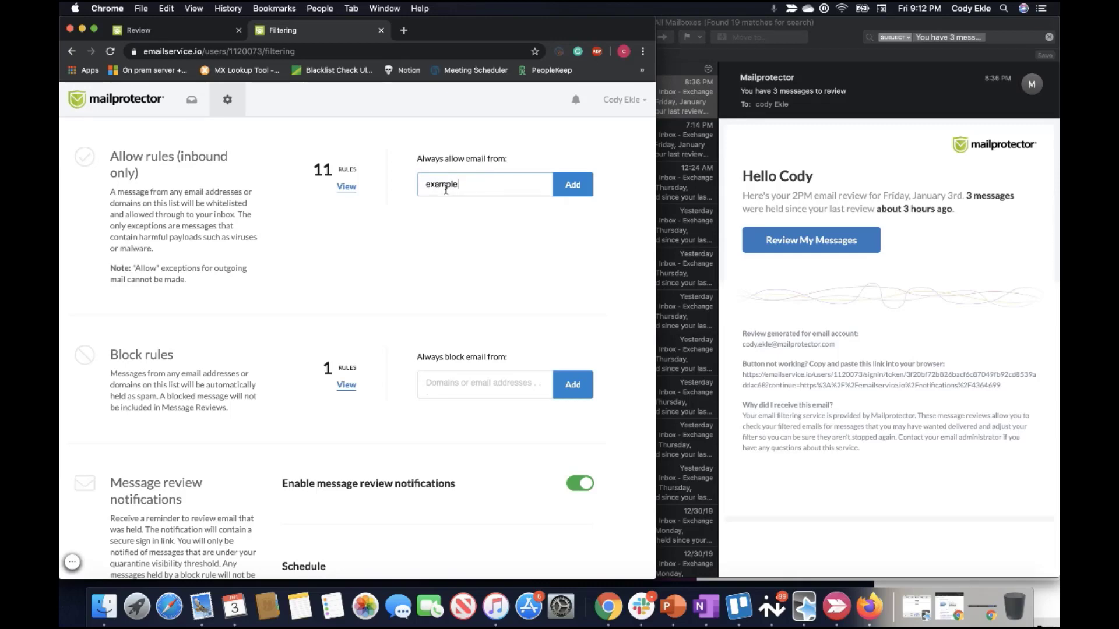
pyautogui.write('.coms')
pyautogui.press('BackSpace')
pyautogui.click(571, 192)
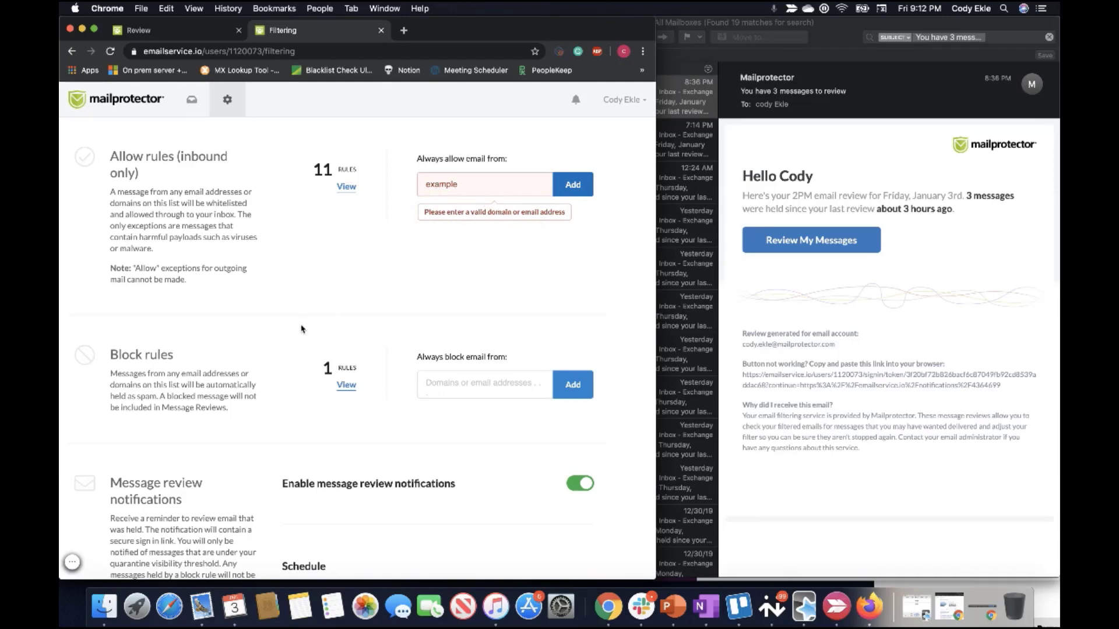
# Complete the rejected entry into a full example.com e-mail address
pyautogui.scroll(-2, 298, 330)
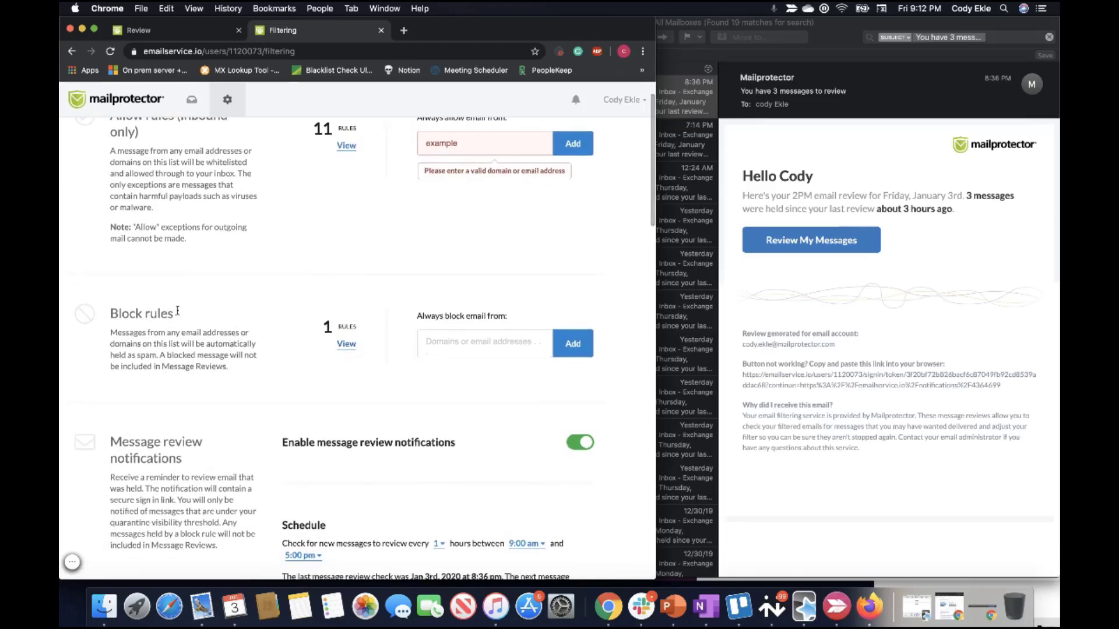
pyautogui.scroll(2, 160, 328)
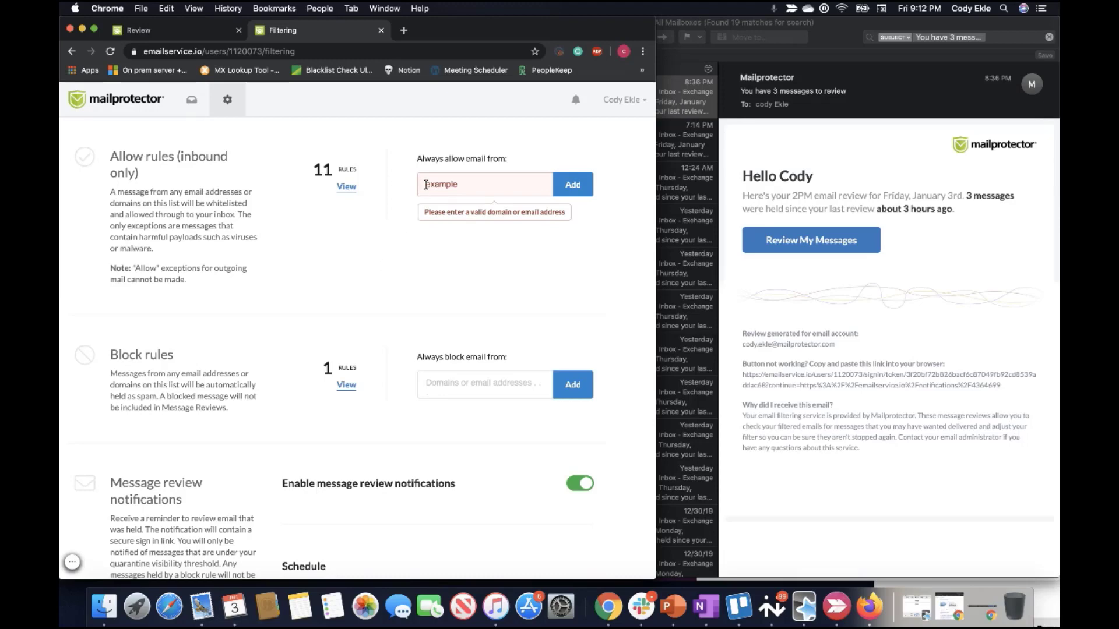
pyautogui.write('Cody@e')
pyautogui.click(459, 385)
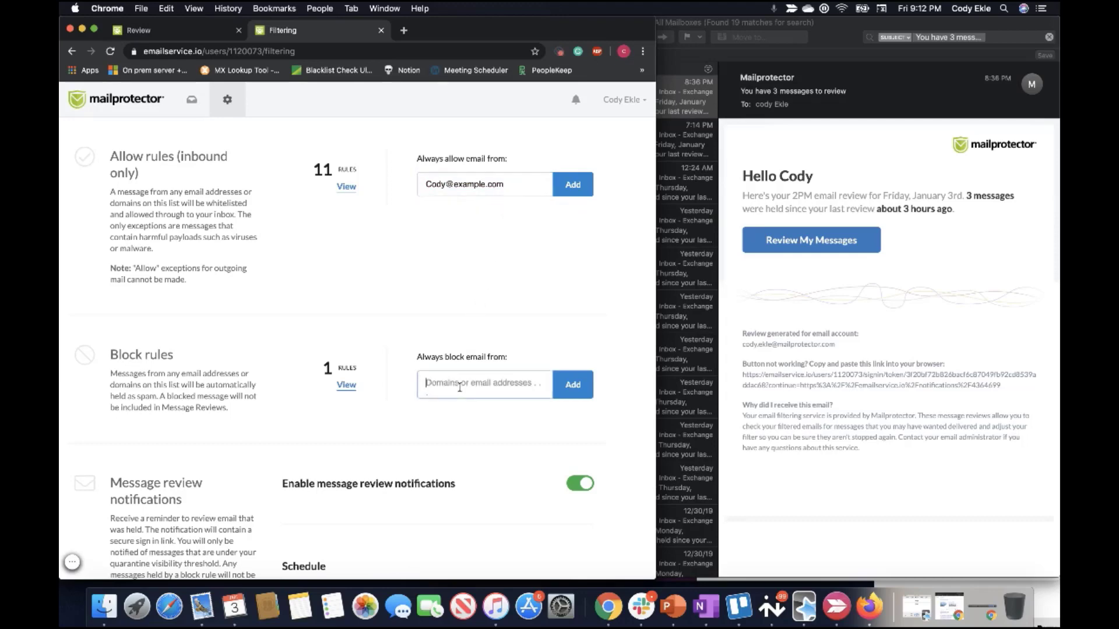
# Enter example.com in the 'Always block email from' entry
pyautogui.write('example.com')
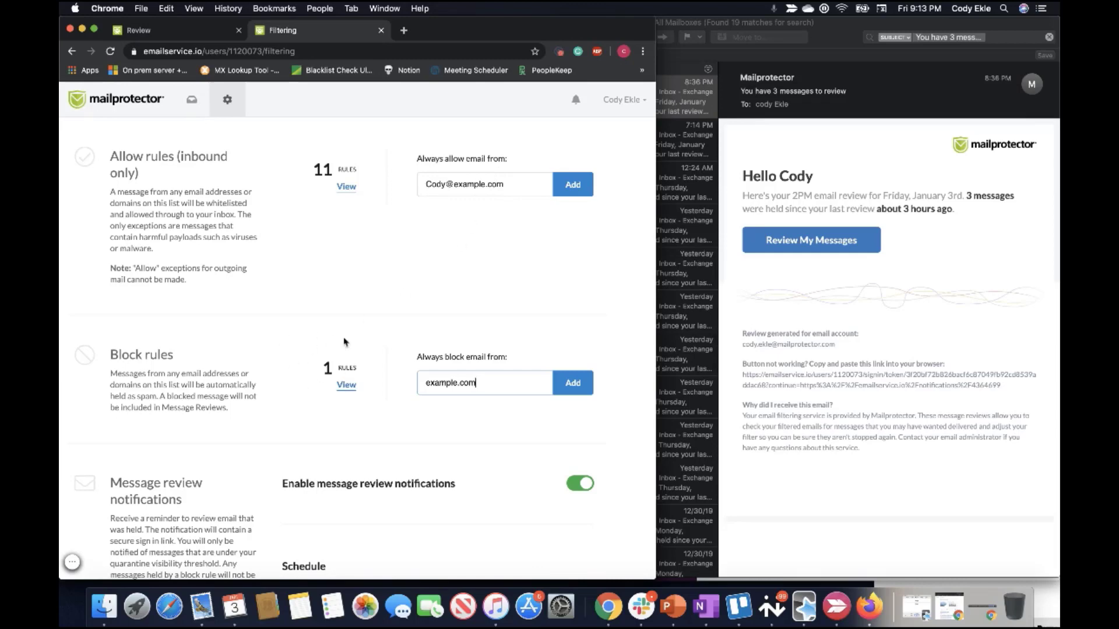
pyautogui.scroll(-5, 372, 349)
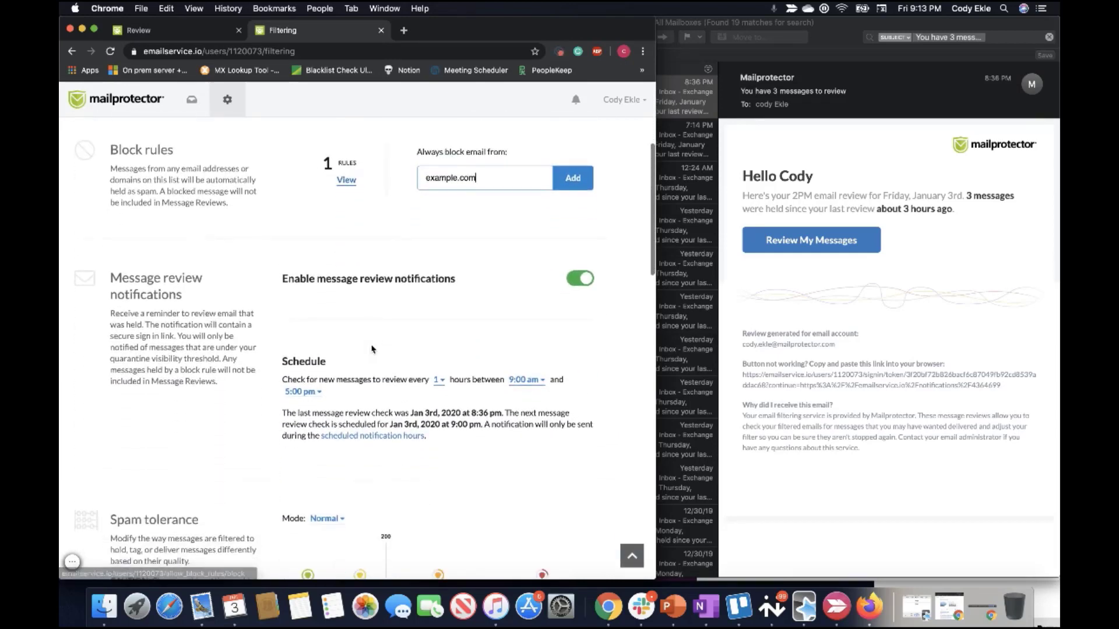
pyautogui.scroll(-4, 372, 349)
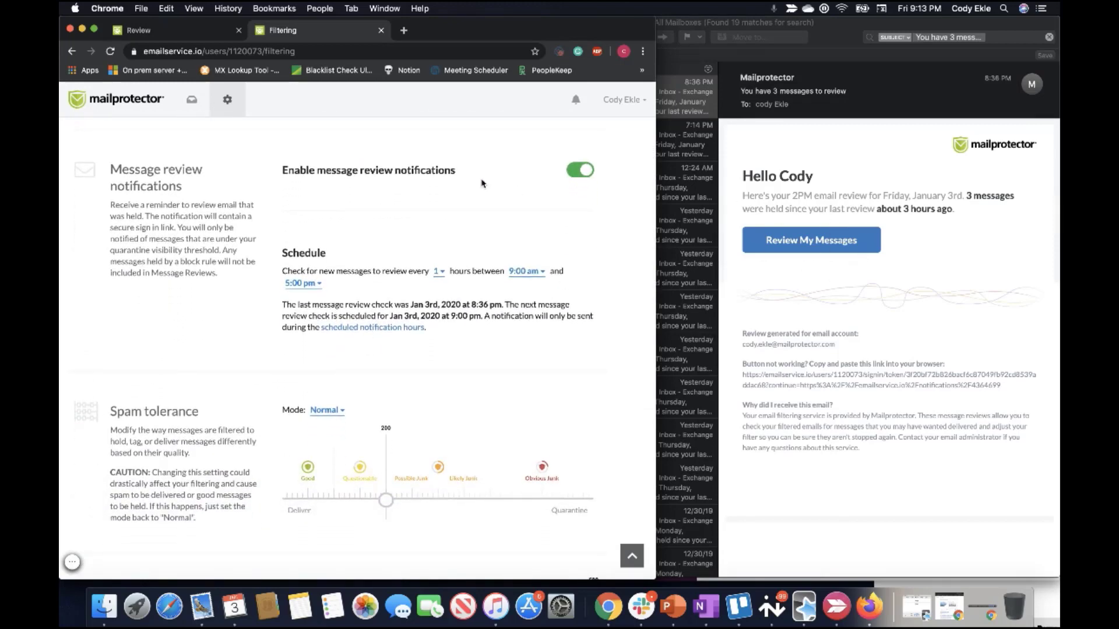
pyautogui.click(583, 170)
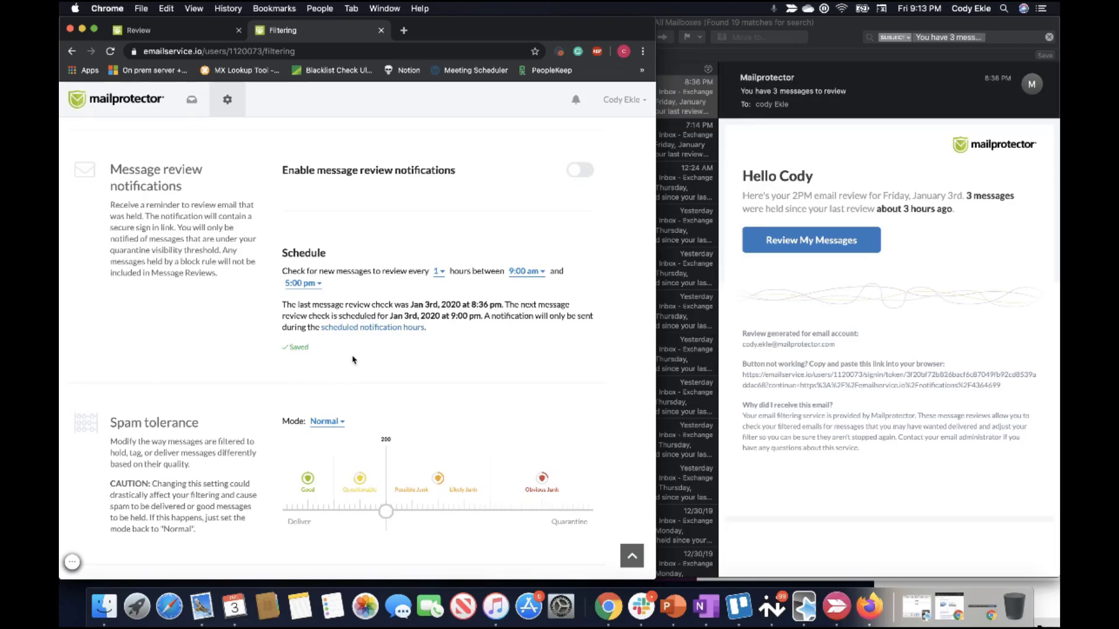
pyautogui.click(579, 172)
pyautogui.click(209, 32)
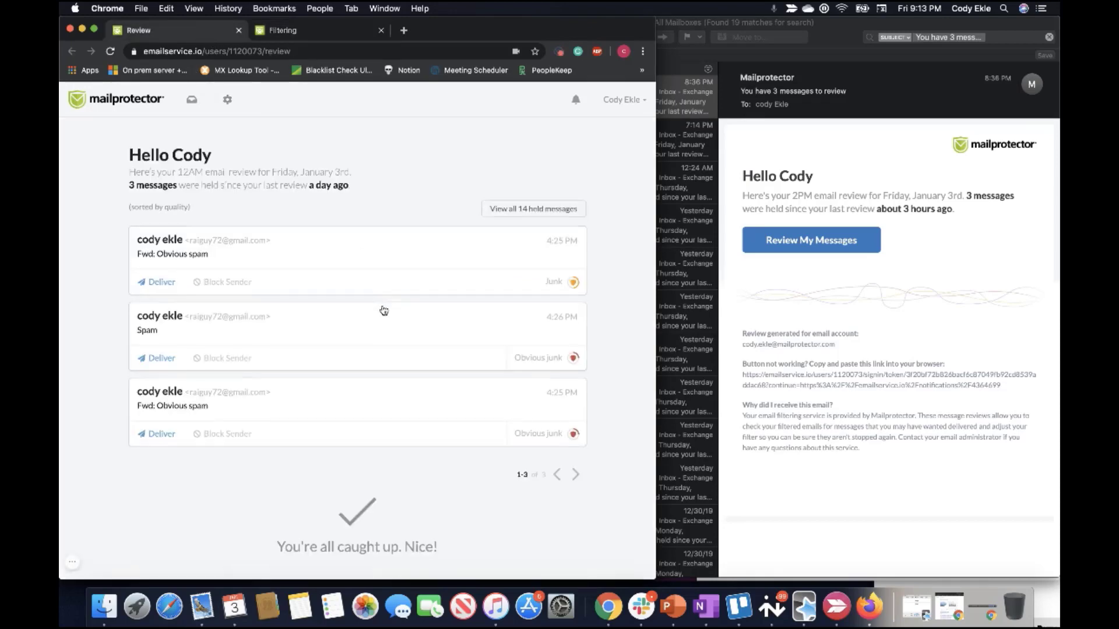
pyautogui.scroll(-3, 383, 310)
pyautogui.click(568, 461)
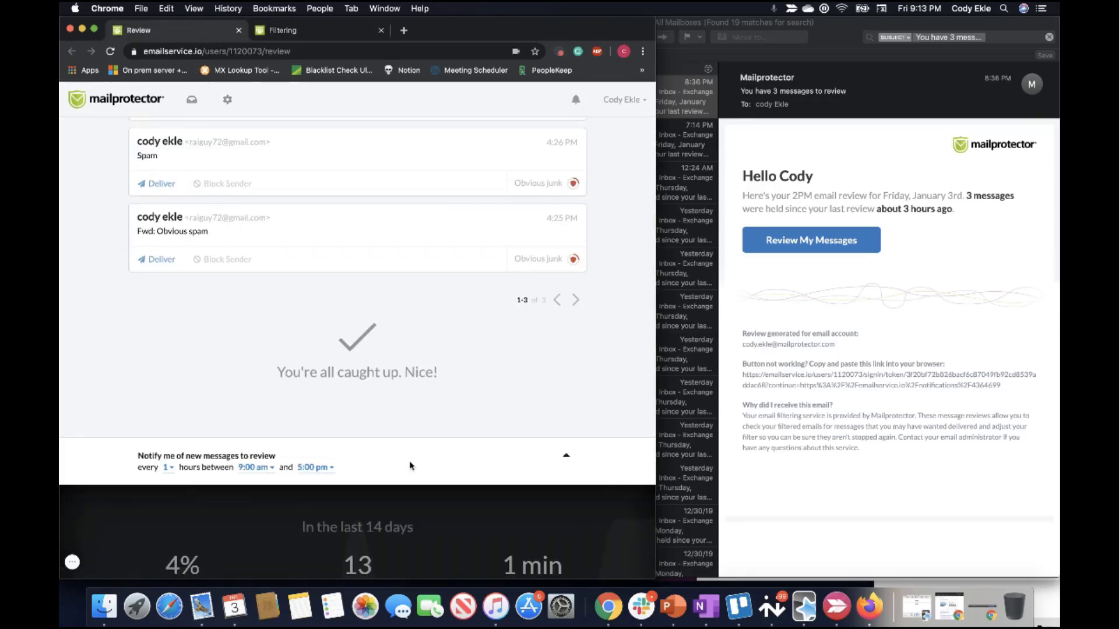
pyautogui.click(322, 32)
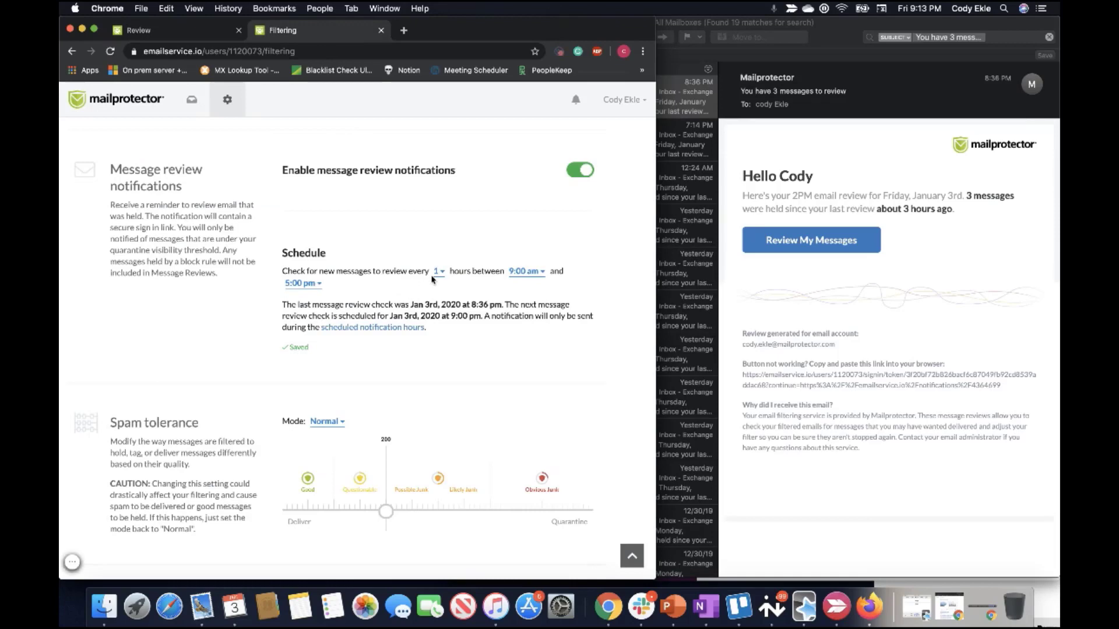
pyautogui.click(438, 271)
pyautogui.click(415, 283)
# Widen spam tolerance into a custom 200–250 range to expose the subject tag
pyautogui.scroll(-2, 378, 358)
pyautogui.scroll(-5, 376, 361)
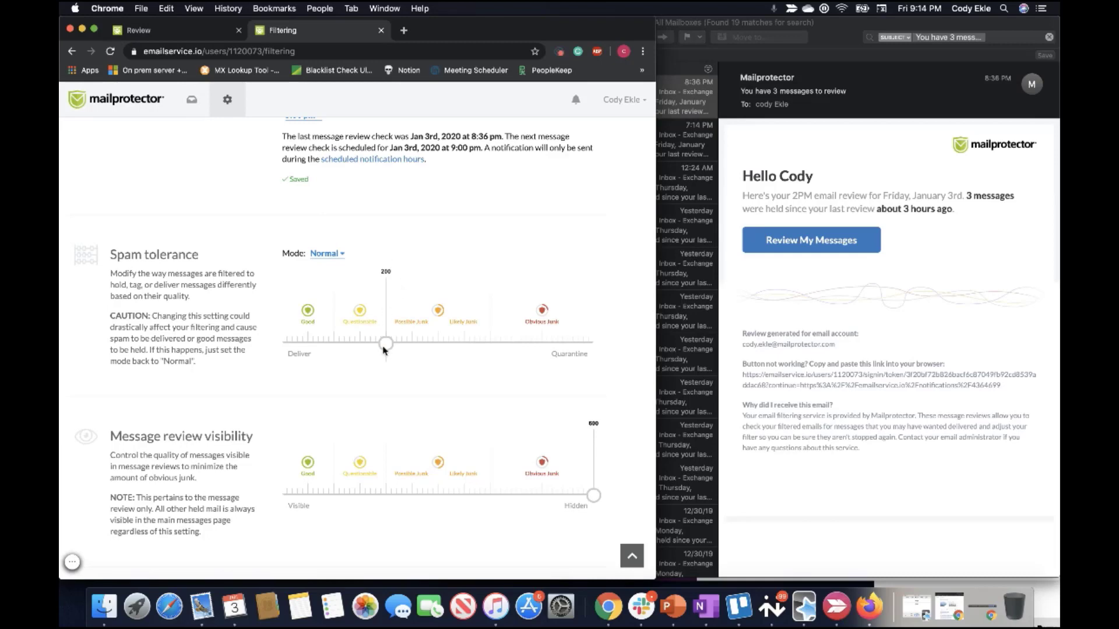
pyautogui.moveTo(386, 344)
pyautogui.mouseDown()
pyautogui.moveTo(417, 343)
pyautogui.moveTo(337, 344)
pyautogui.moveTo(412, 343)
pyautogui.mouseUp()
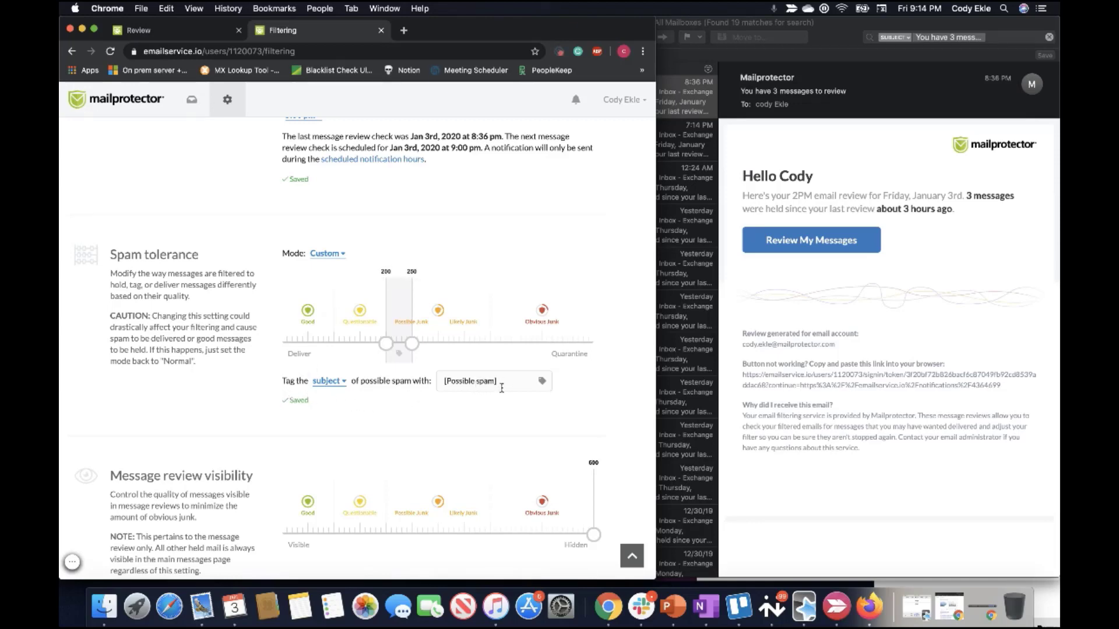
# Change the subject tag to [most likey spam], then merge the range back to Normal
pyautogui.moveTo(505, 381); pyautogui.dragTo(446, 383)
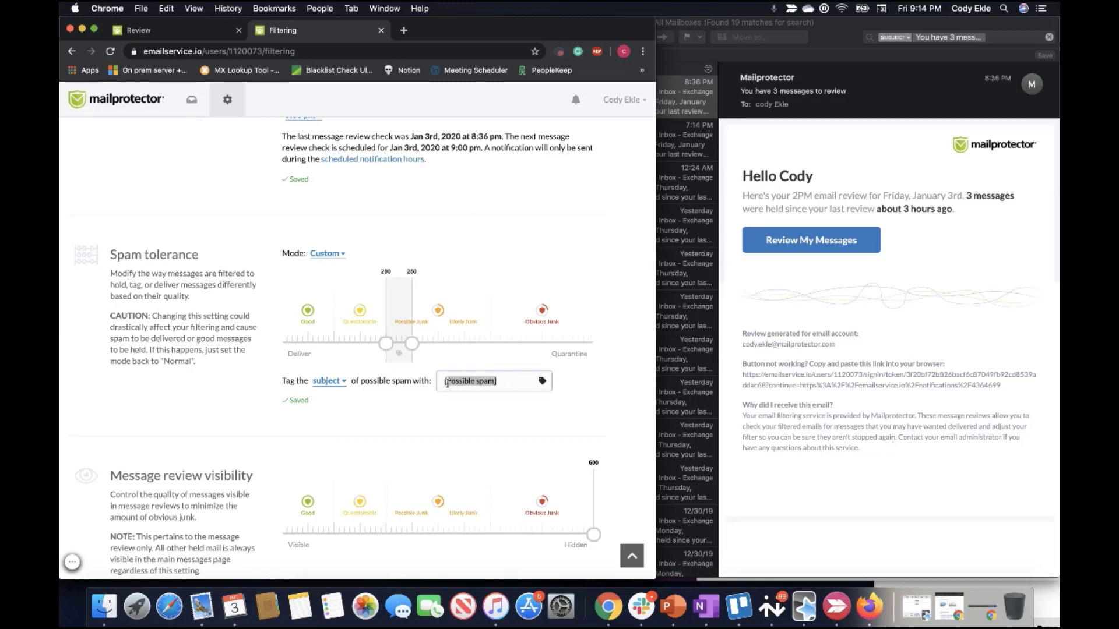
pyautogui.click(447, 383)
pyautogui.doubleClick(459, 382)
pyautogui.write('most likey')
pyautogui.click(369, 403)
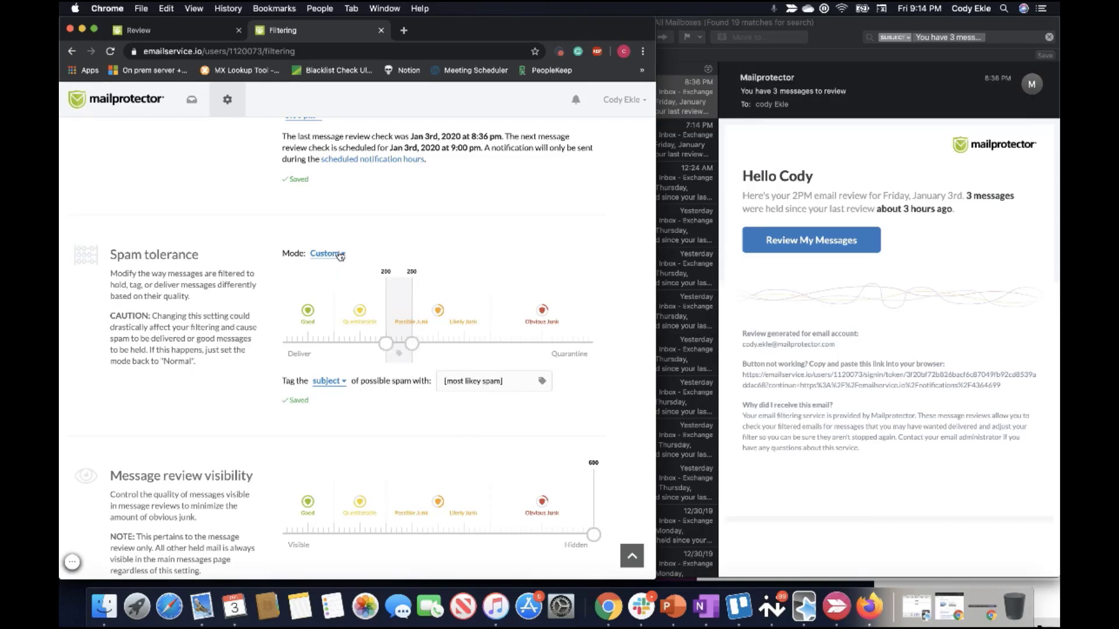
pyautogui.moveTo(412, 344); pyautogui.dragTo(386, 347)
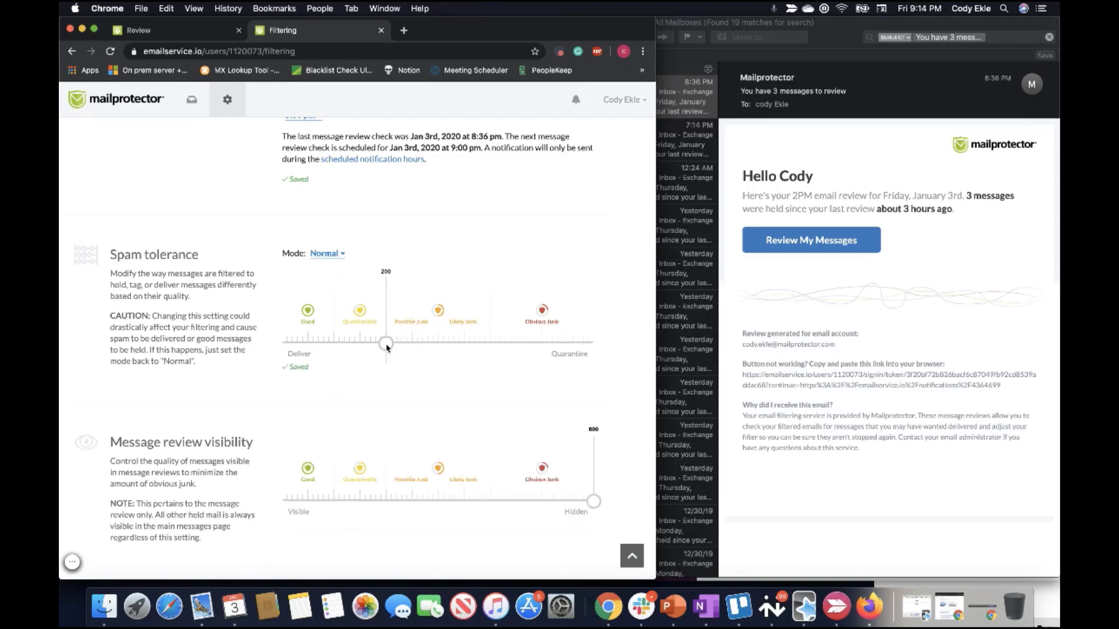
pyautogui.click(334, 257)
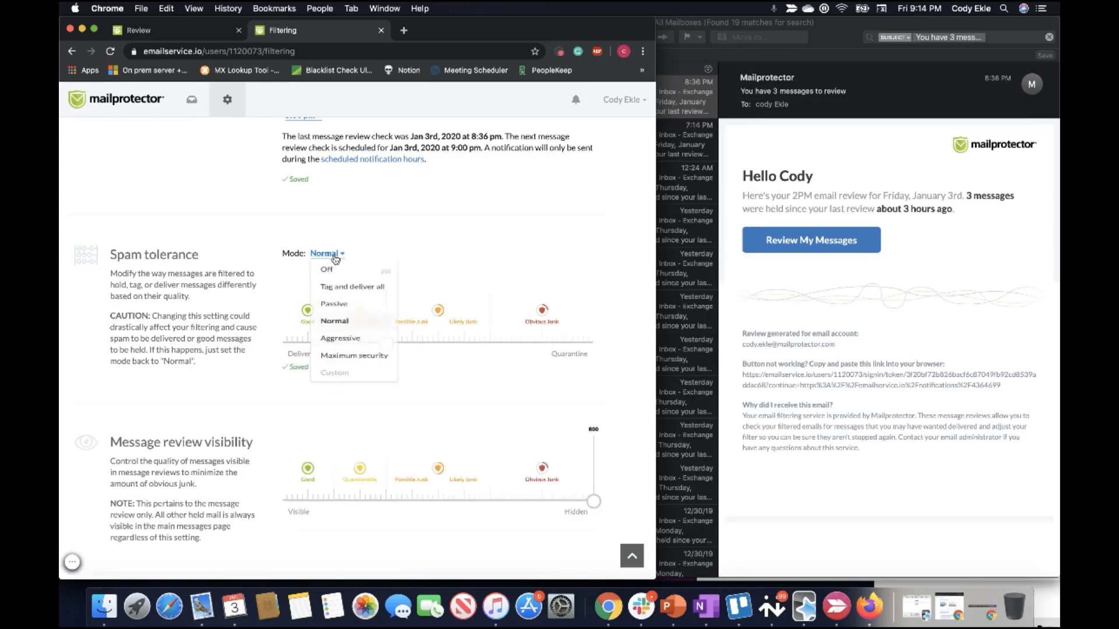
pyautogui.click(355, 294)
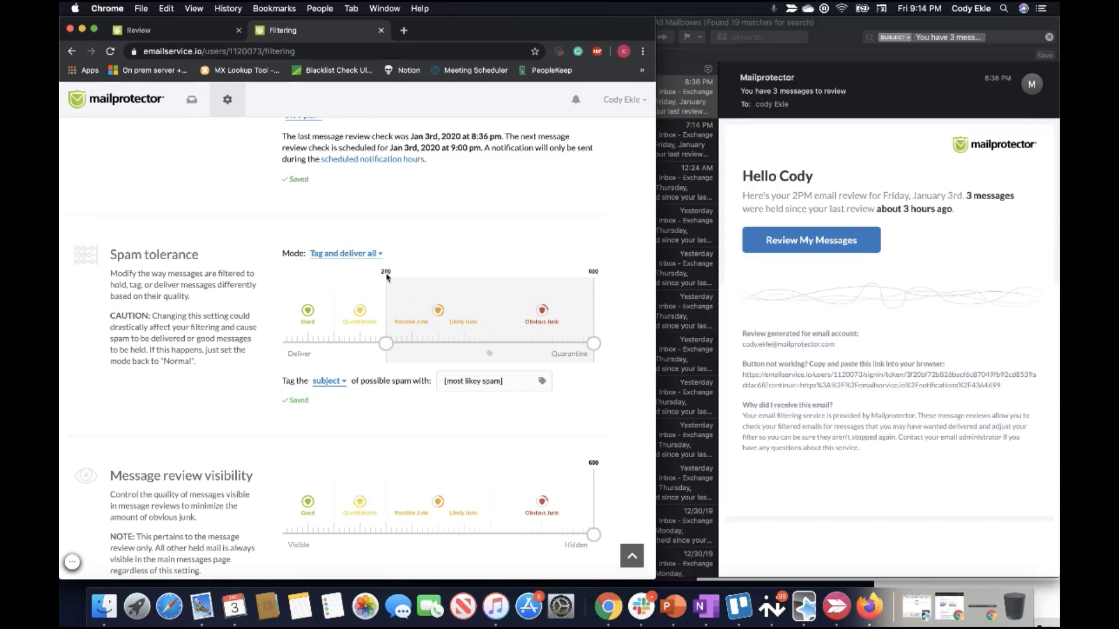
pyautogui.click(364, 254)
pyautogui.click(364, 317)
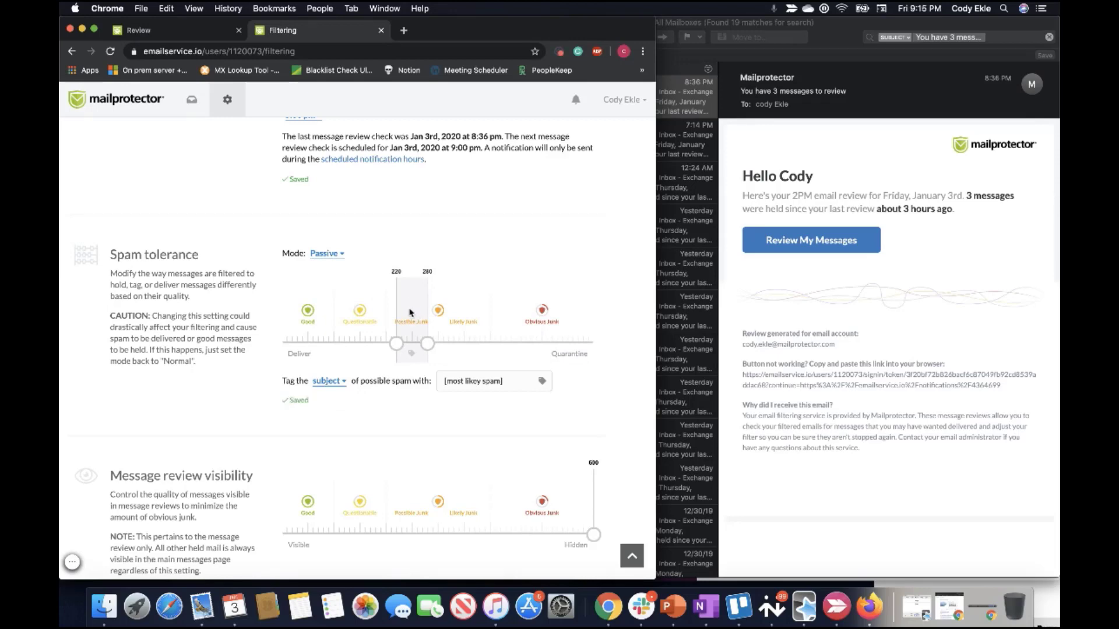
pyautogui.click(325, 254)
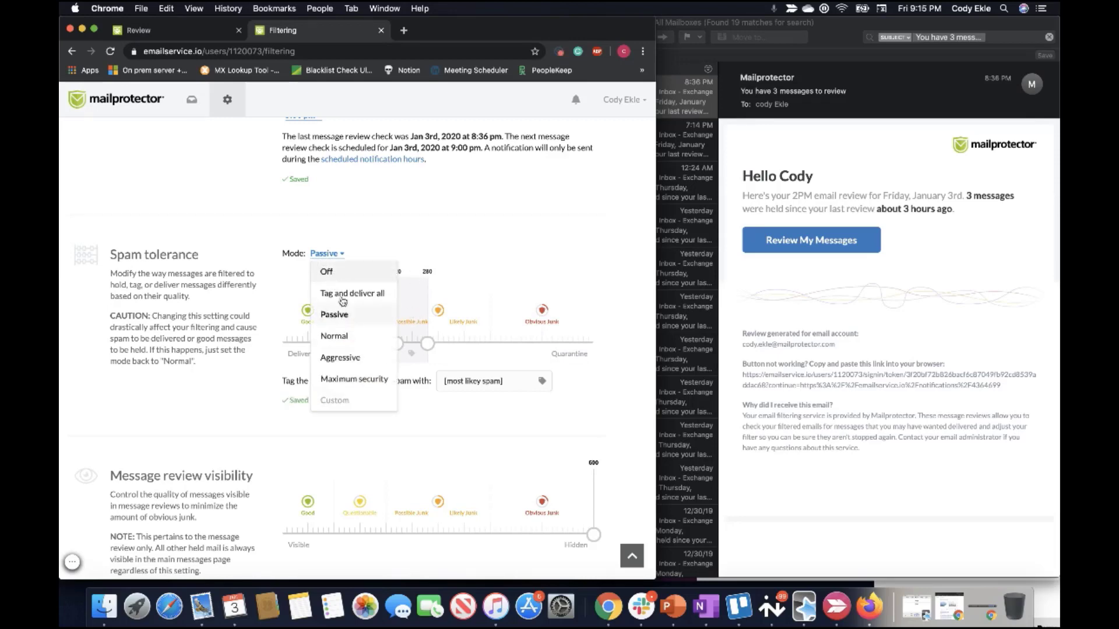
pyautogui.click(335, 336)
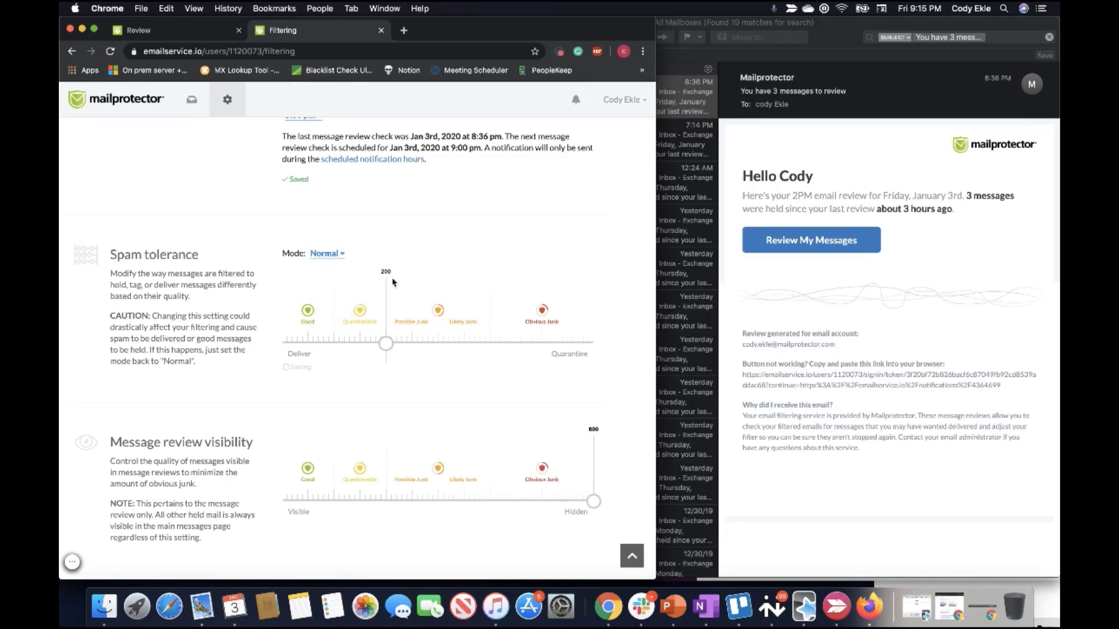
pyautogui.click(332, 254)
pyautogui.click(358, 354)
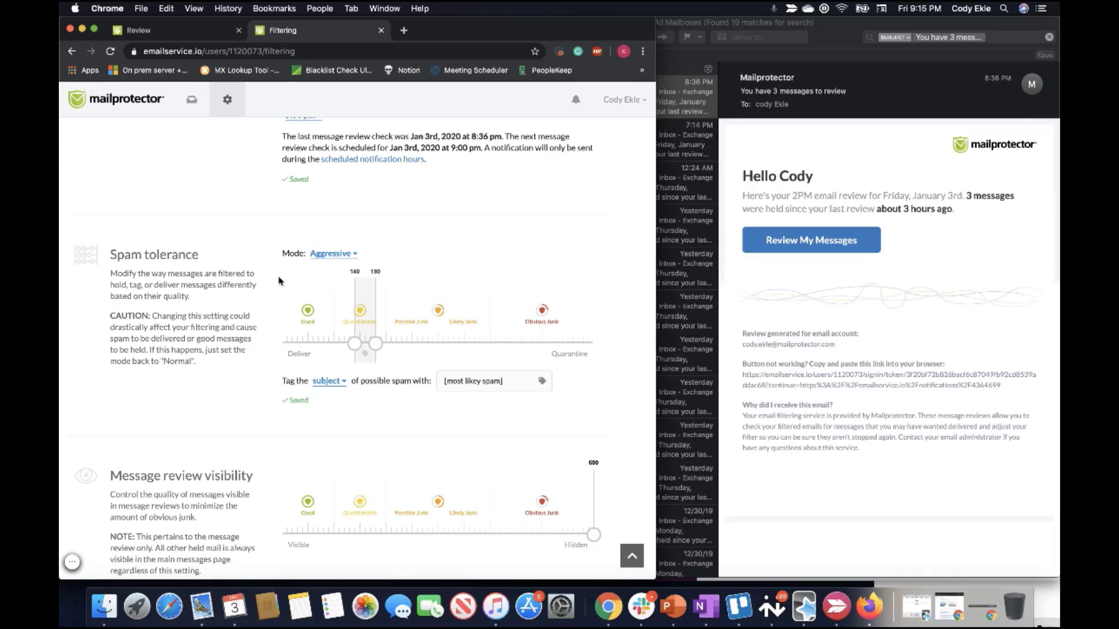
pyautogui.click(344, 253)
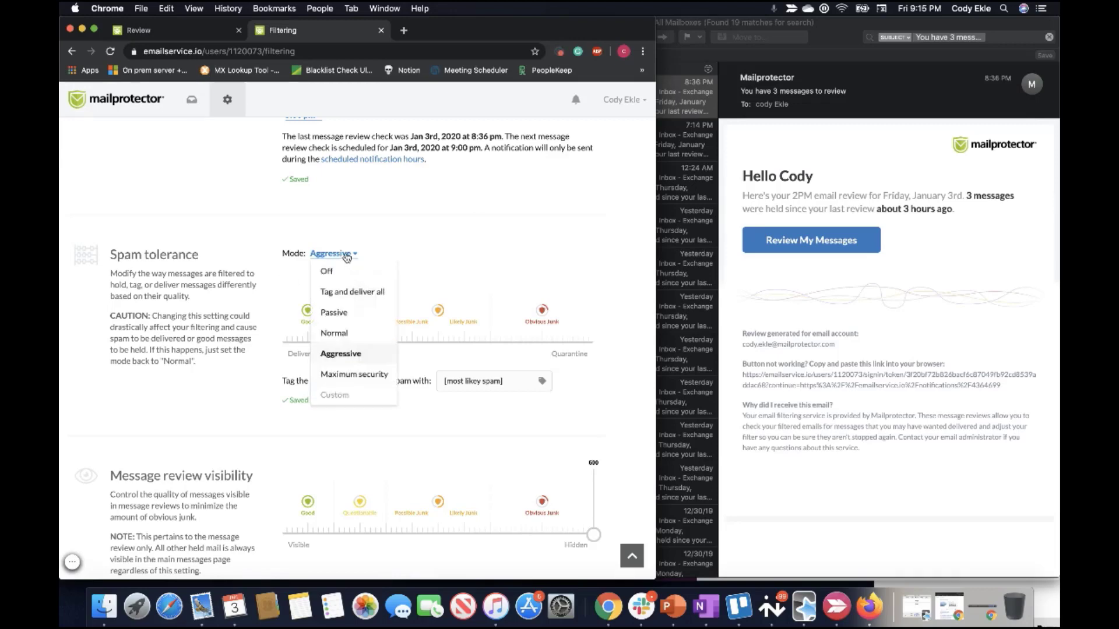
pyautogui.click(365, 380)
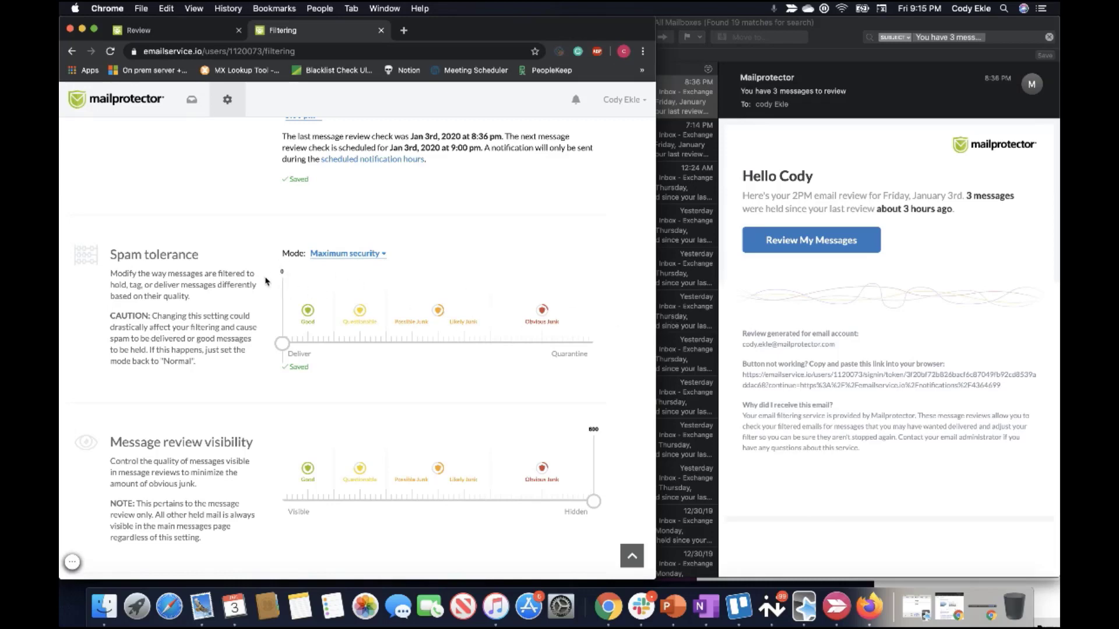
pyautogui.click(358, 255)
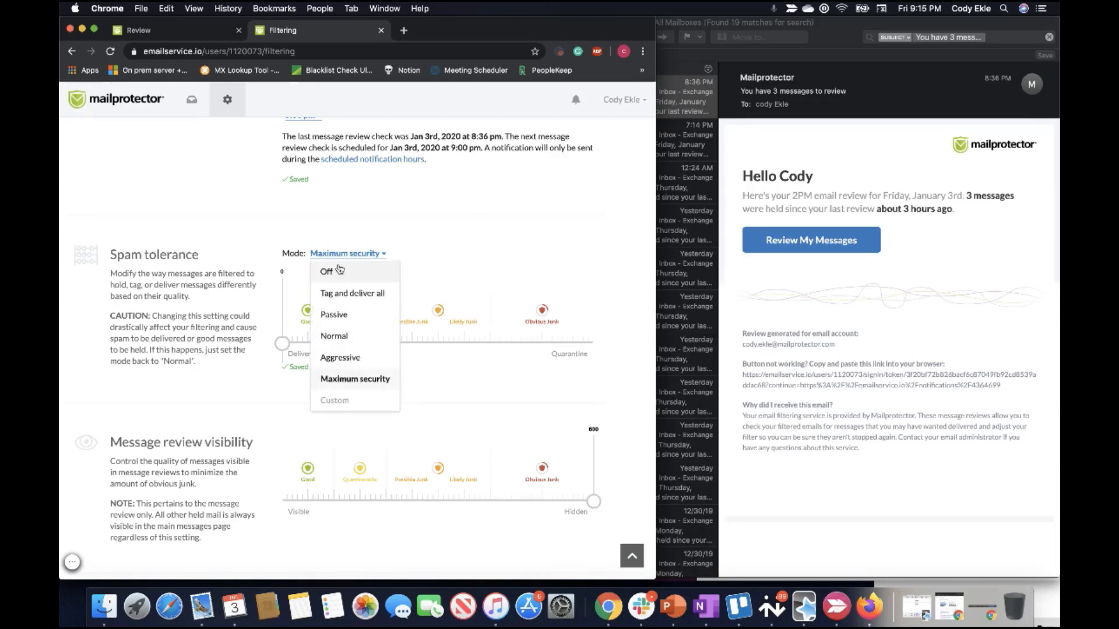
pyautogui.click(335, 274)
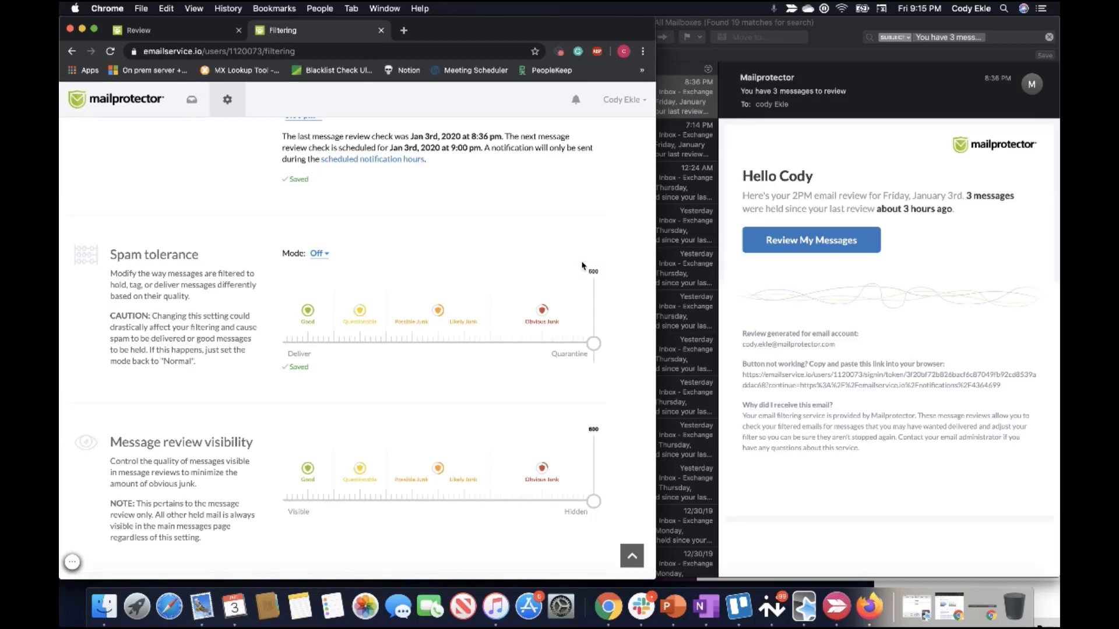
pyautogui.click(320, 254)
pyautogui.click(345, 342)
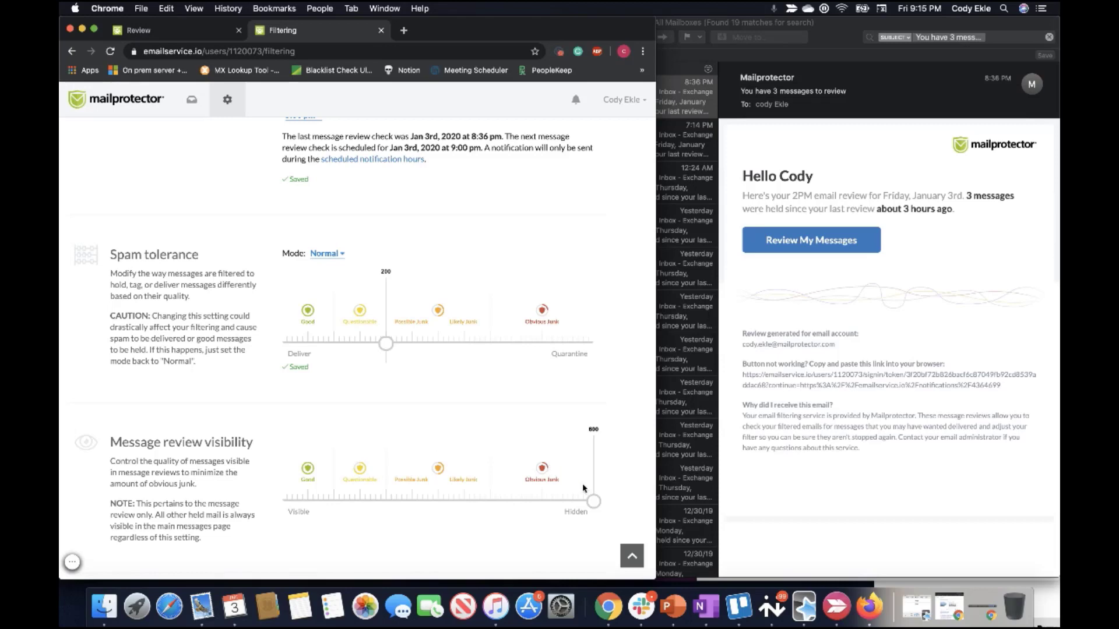
# Lower message review visibility from 800 to 400, then raise it to about 520
pyautogui.moveTo(594, 507); pyautogui.dragTo(491, 506)
pyautogui.moveTo(490, 501); pyautogui.dragTo(542, 502)
pyautogui.moveTo(546, 503); pyautogui.dragTo(594, 501)
pyautogui.scroll(10, 440, 342)
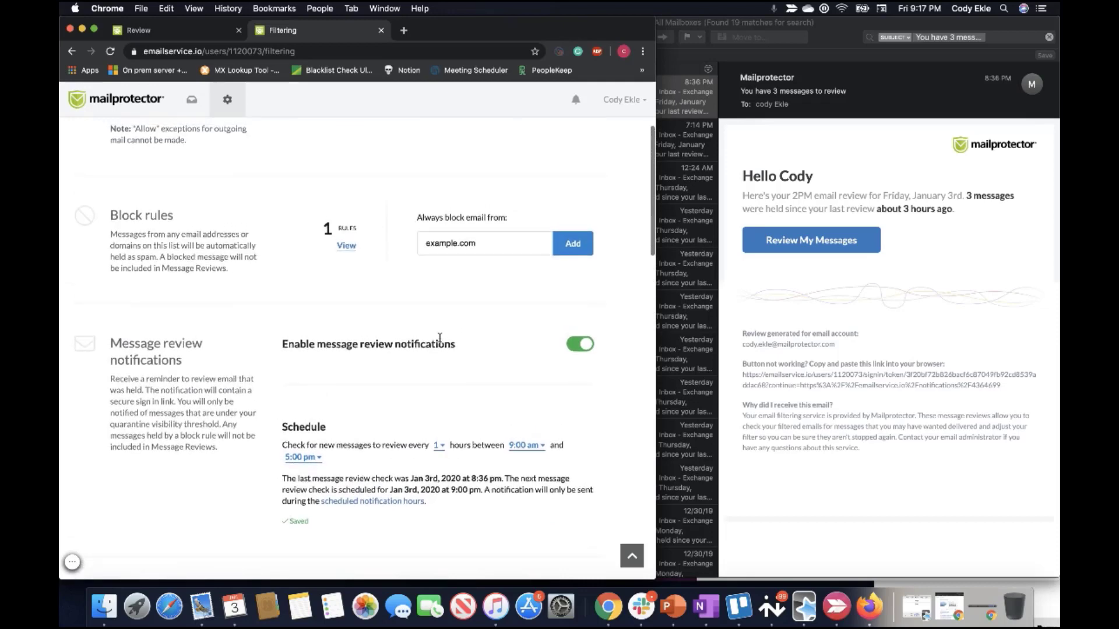
pyautogui.scroll(4, 440, 338)
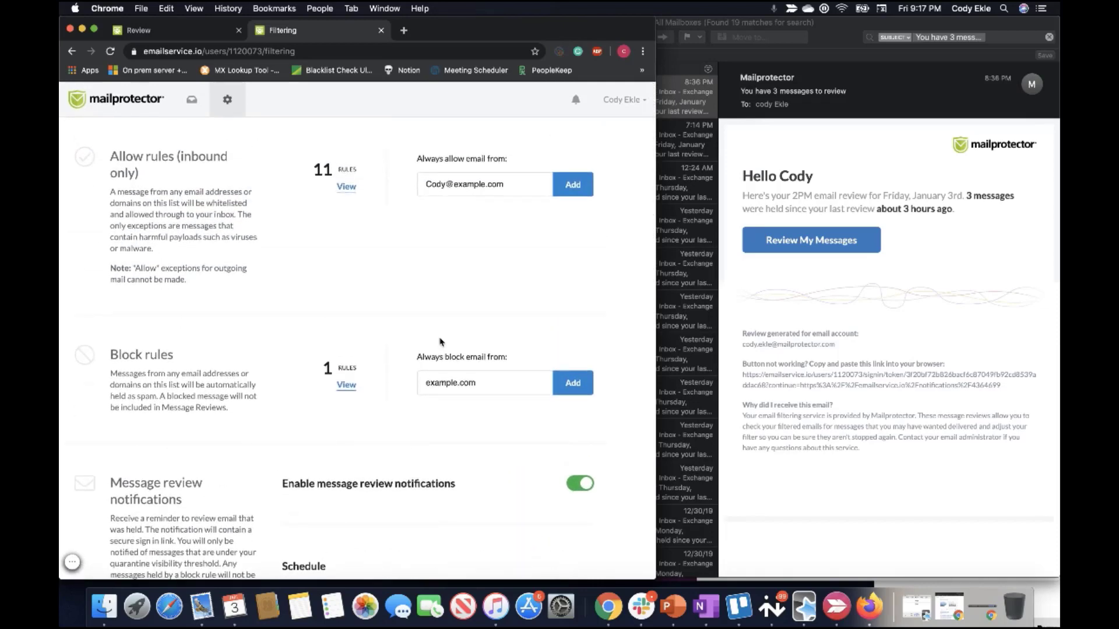